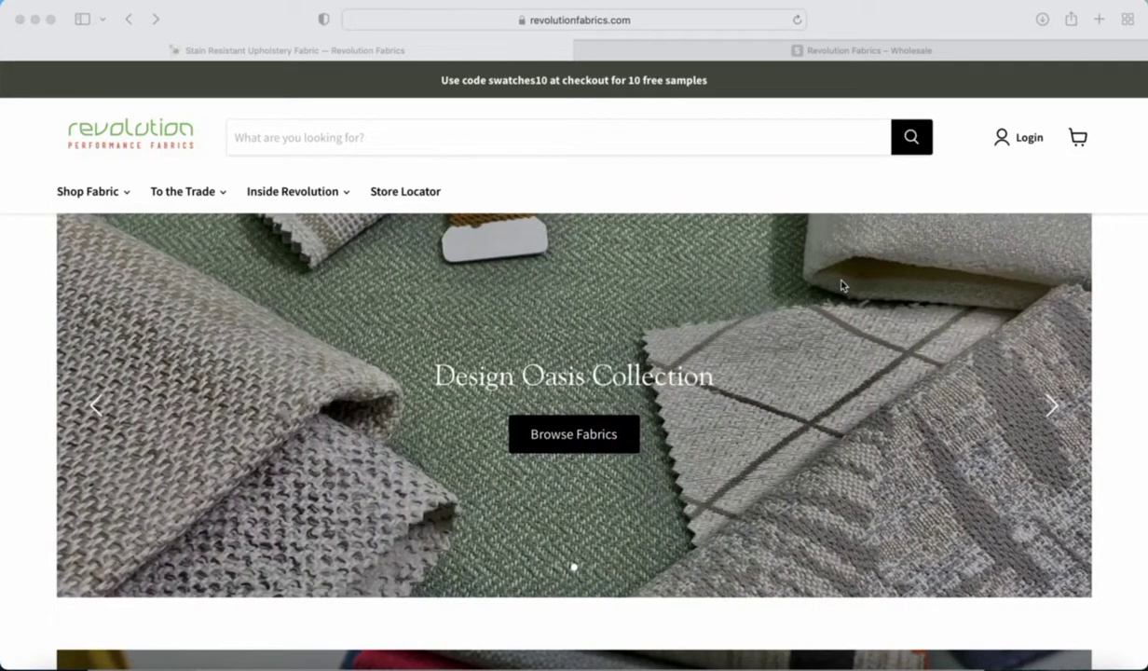
pyautogui.click(192, 664)
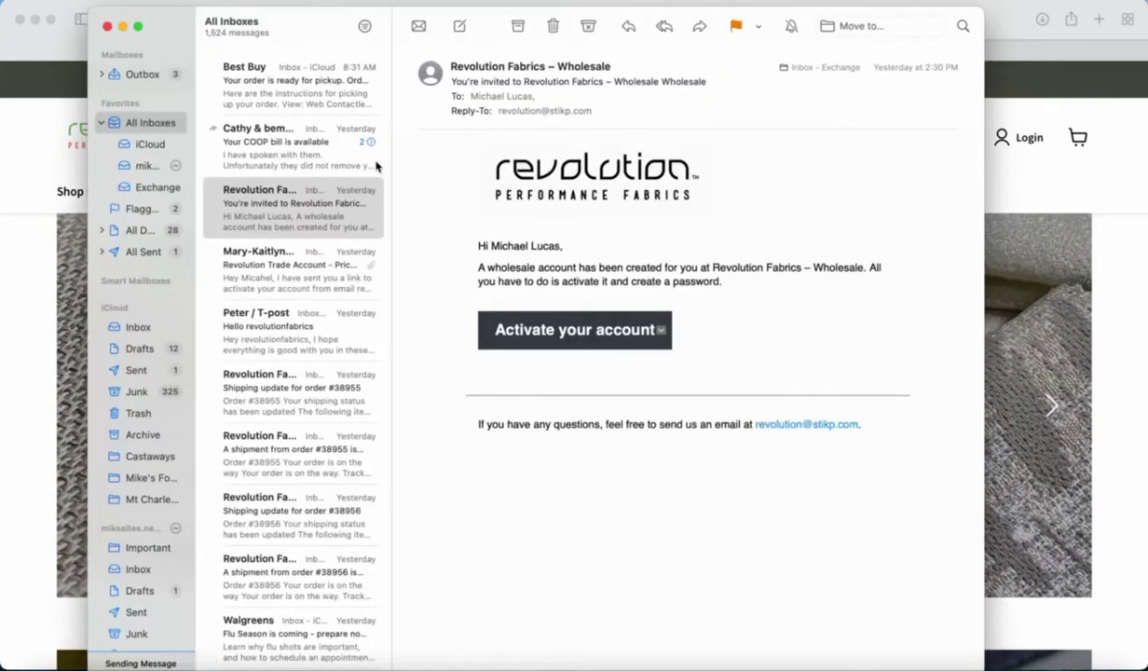
pyautogui.click(295, 275)
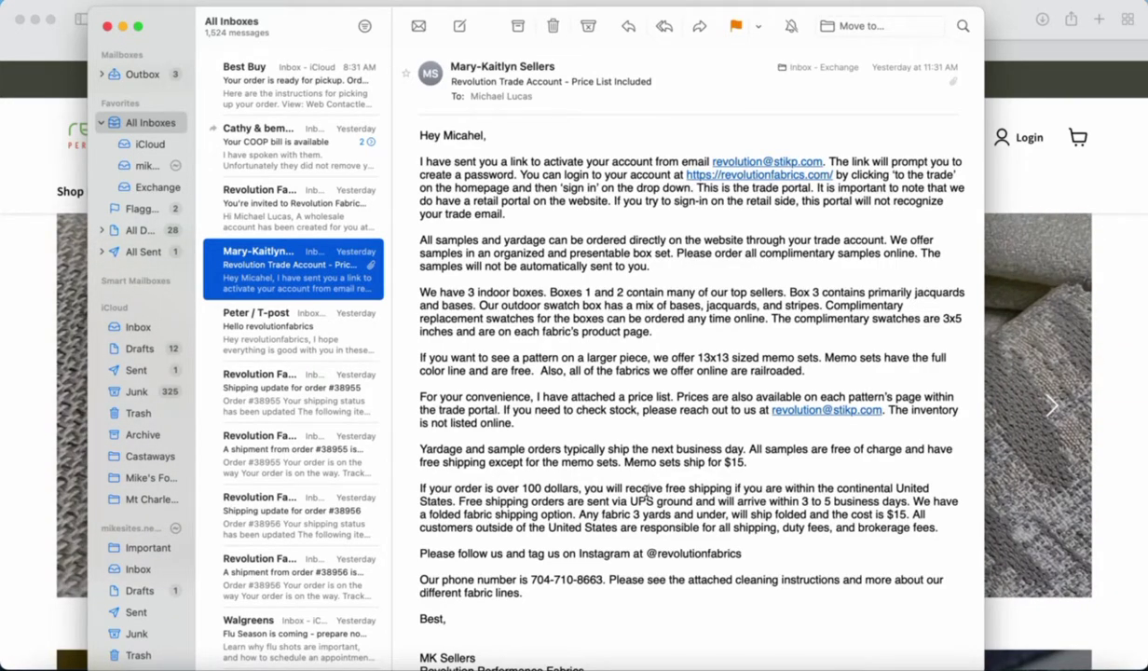
pyautogui.click(249, 213)
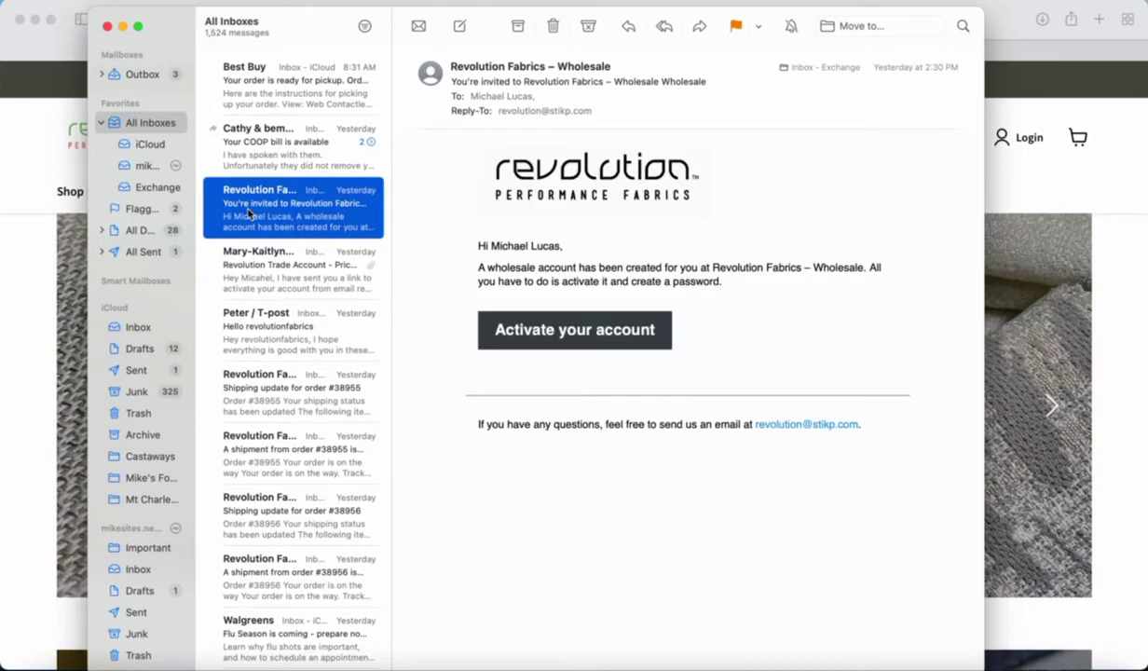
# - Activate the wholesale account and sign in with the saved Keychain login, then return to the retail site
pyautogui.click(588, 335)
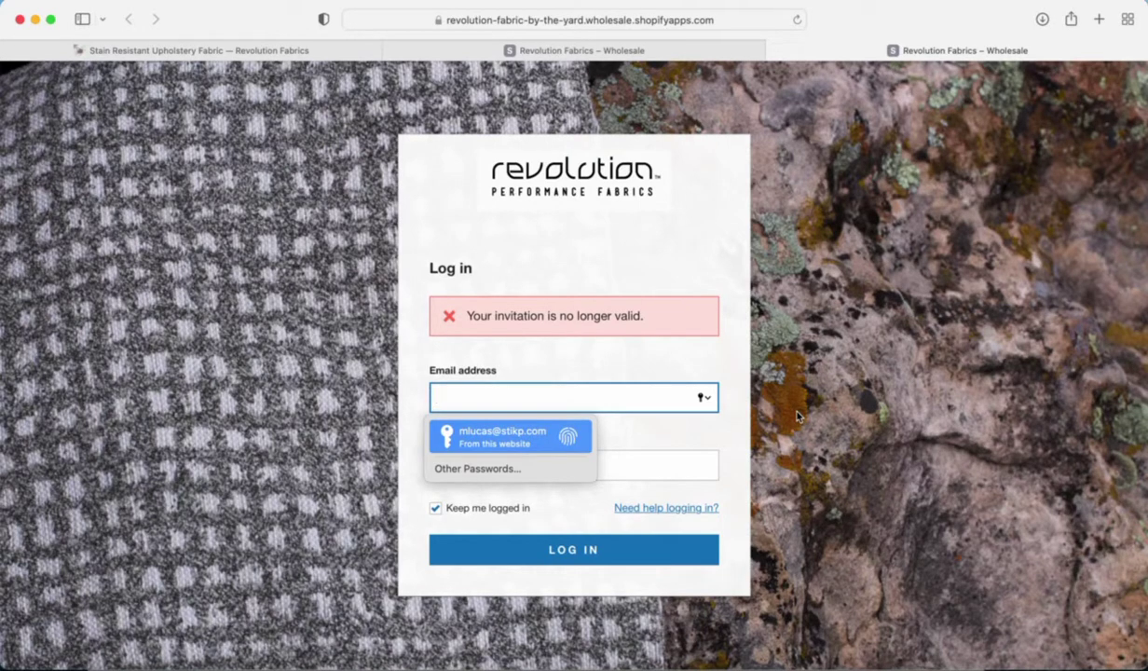
pyautogui.press('Return')
pyautogui.press('Return')
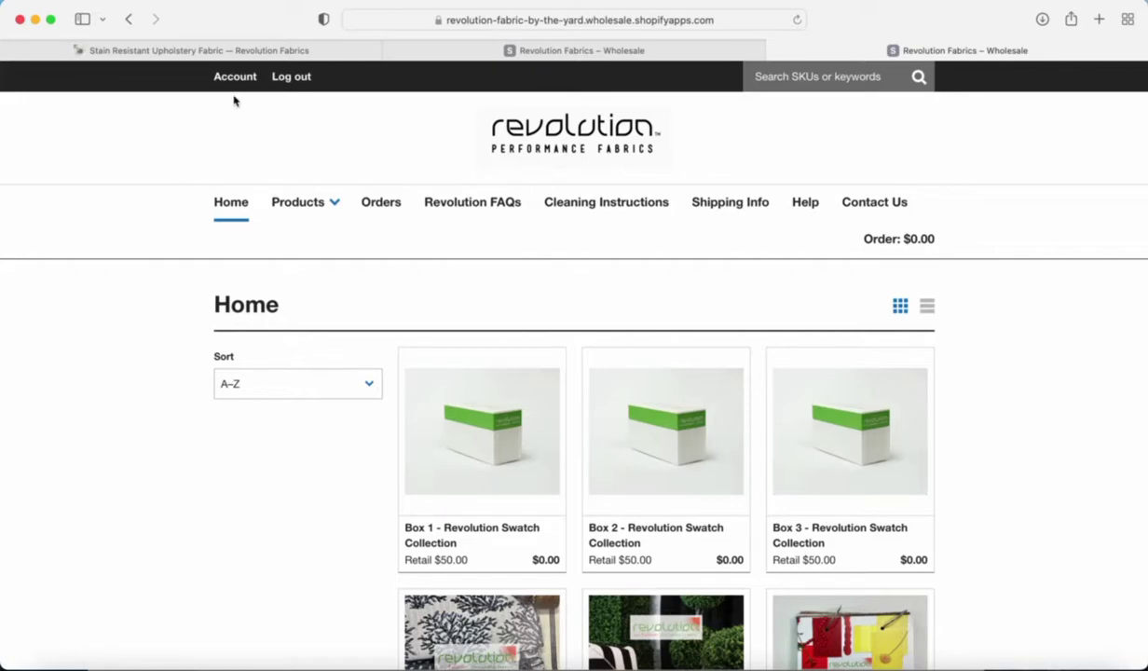
pyautogui.click(239, 51)
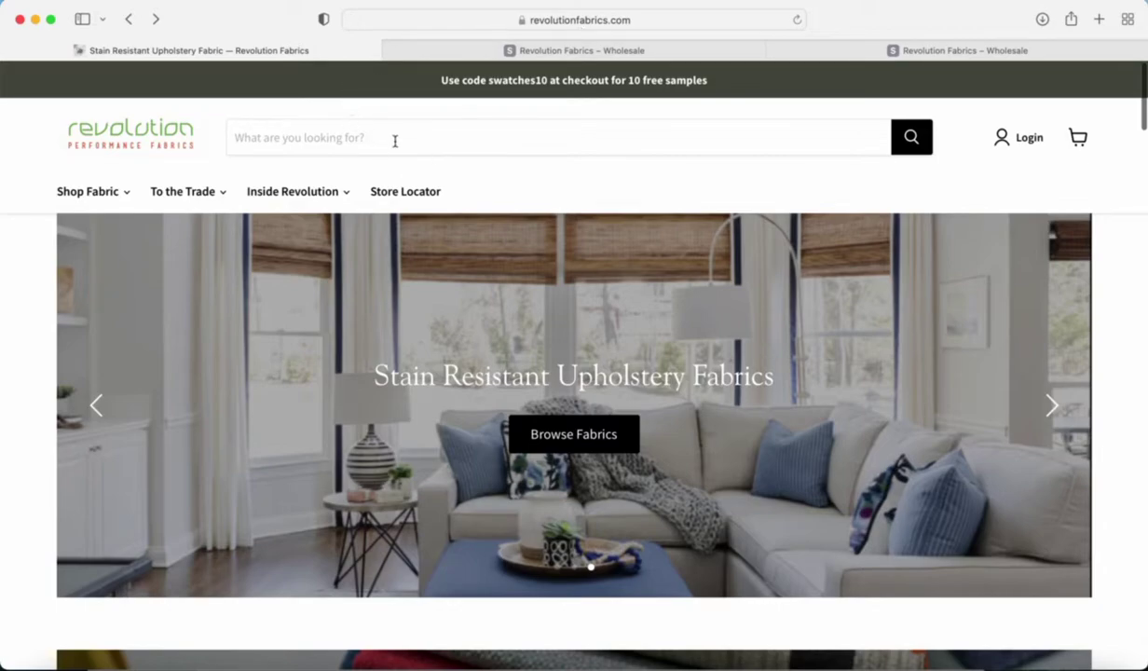
# - Sign in via the retail site's To the Trade menu and switch to the wholesale portal tab
pyautogui.moveTo(176, 203)
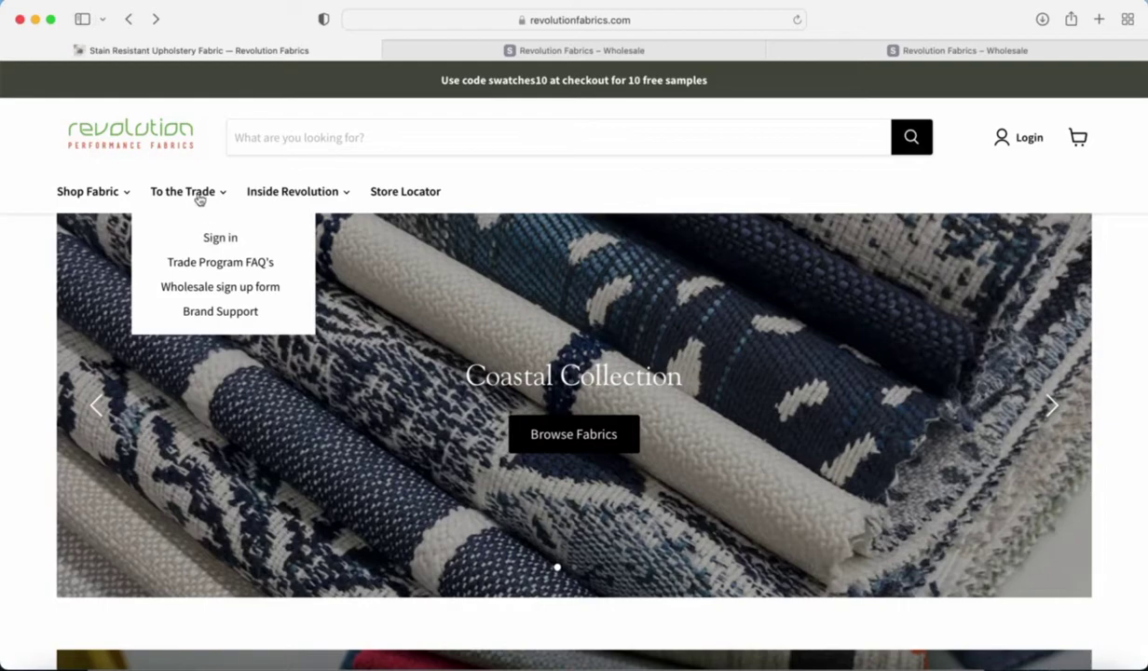
pyautogui.click(198, 192)
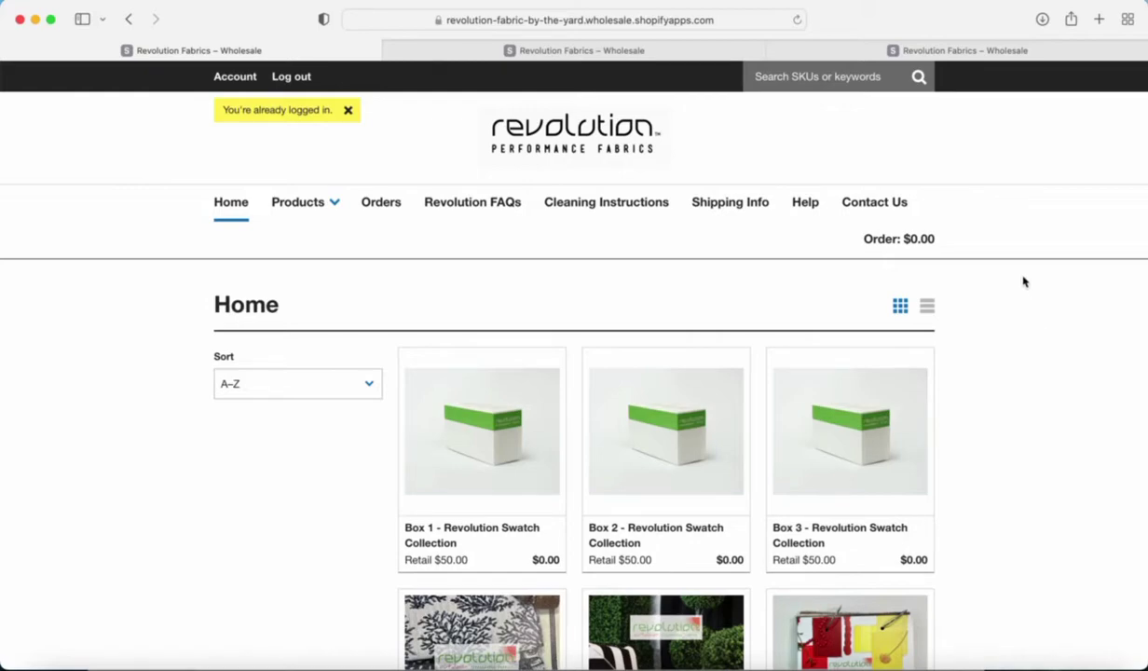
pyautogui.click(1010, 56)
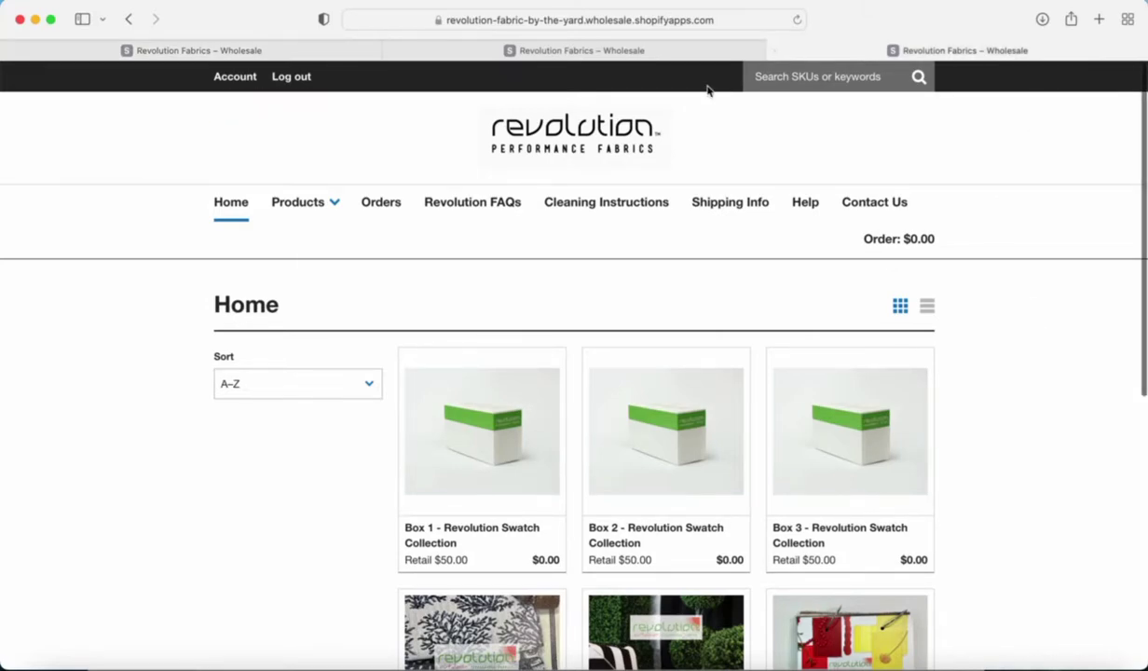
pyautogui.click(302, 52)
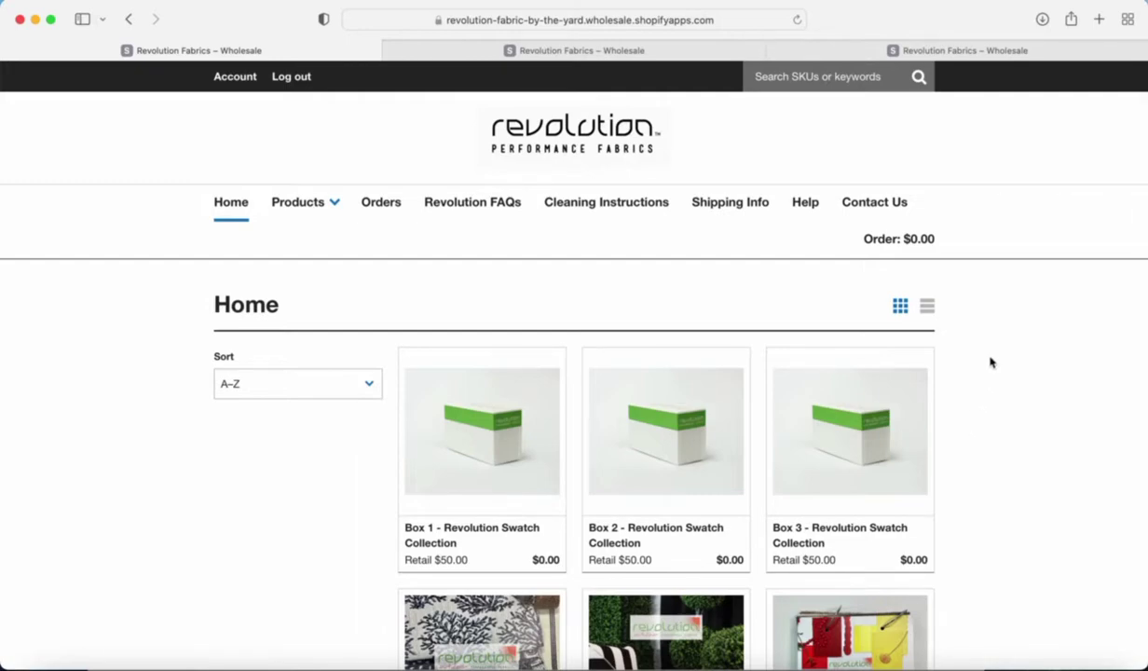
pyautogui.scroll(-2, 991, 361)
pyautogui.scroll(2, 990, 361)
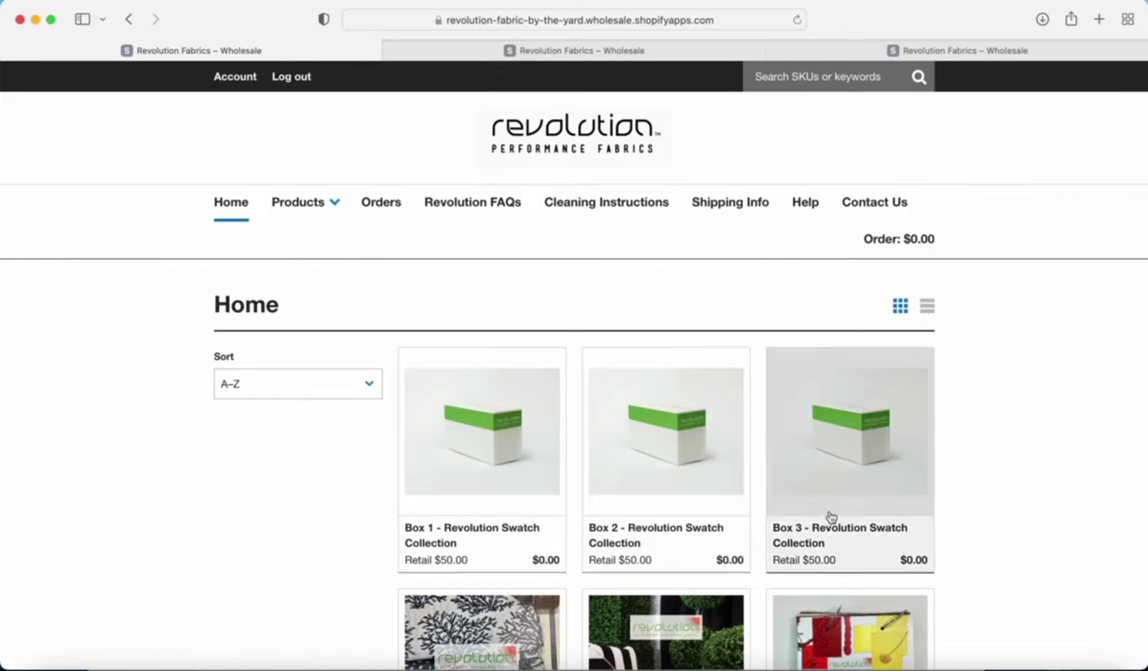
pyautogui.scroll(-1, 946, 550)
pyautogui.scroll(-5, 946, 550)
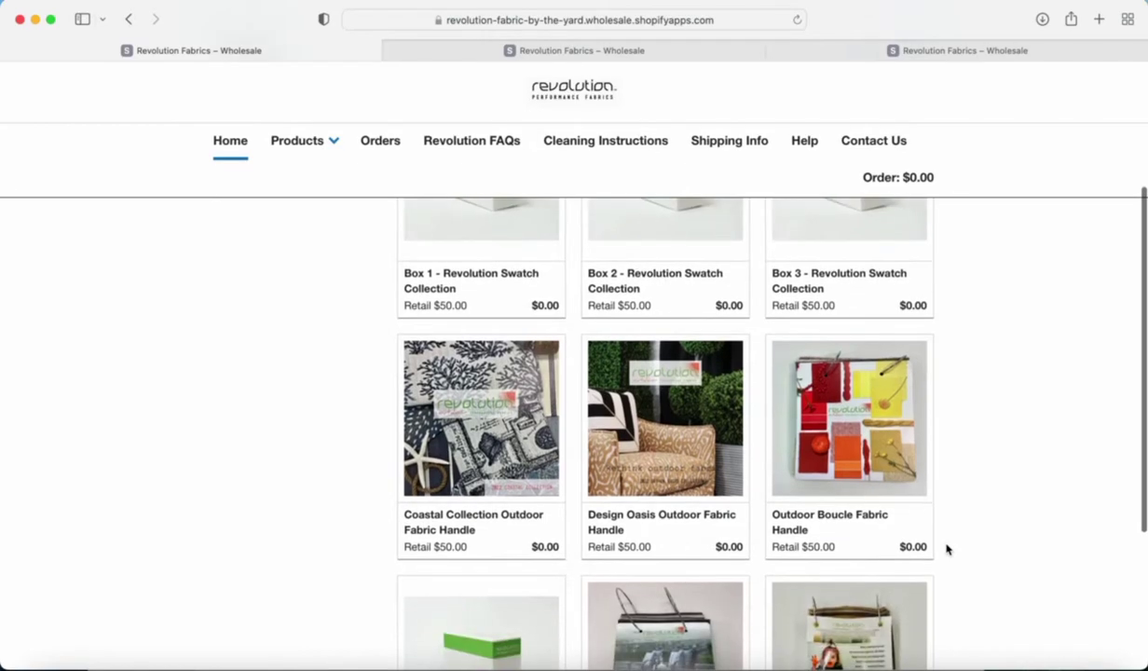
pyautogui.scroll(-4, 947, 550)
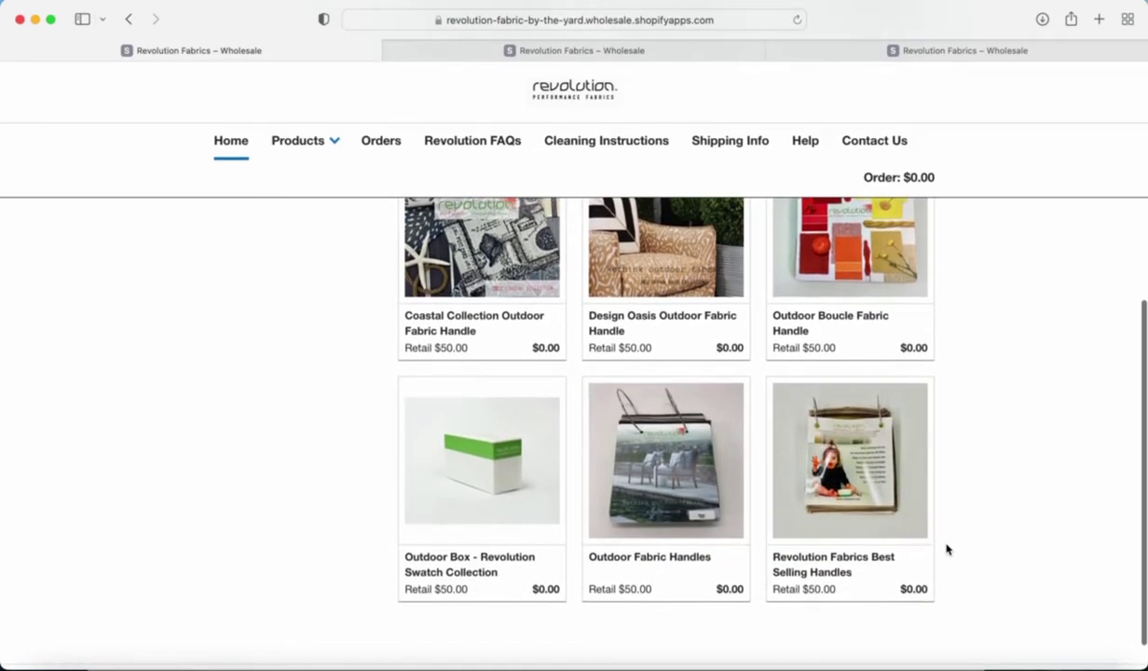
pyautogui.scroll(9, 947, 550)
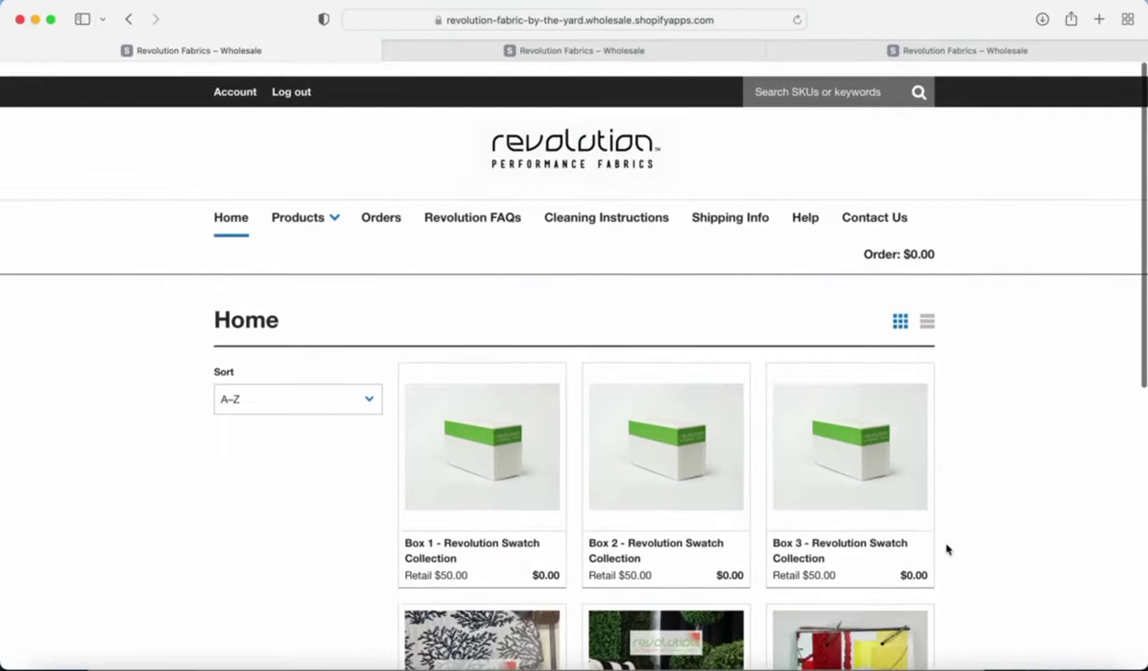
pyautogui.scroll(-3, 946, 549)
pyautogui.scroll(3, 946, 550)
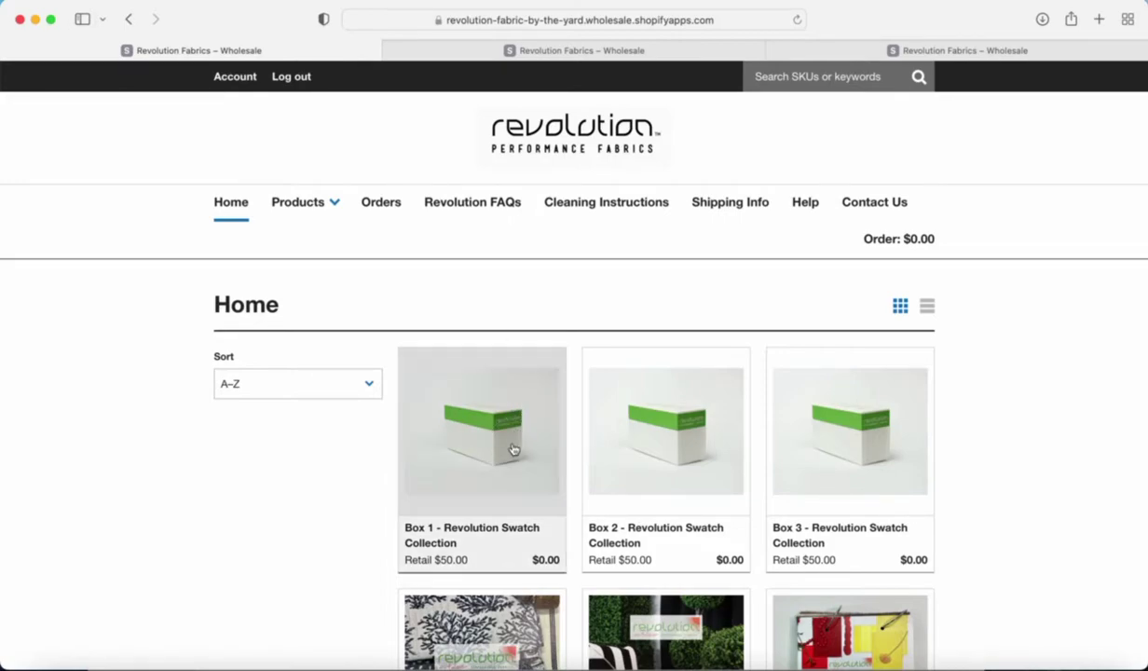
# - Open the Box 1 – Revolution Swatch Collection product and view the box's interior photo
pyautogui.click(514, 522)
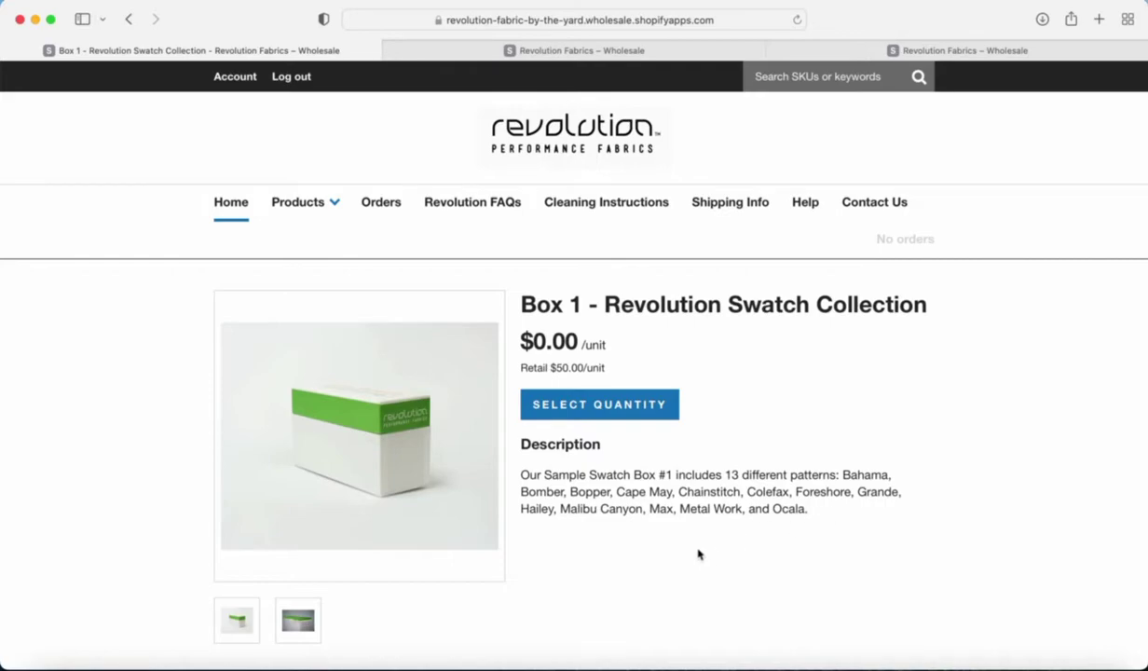
pyautogui.click(298, 619)
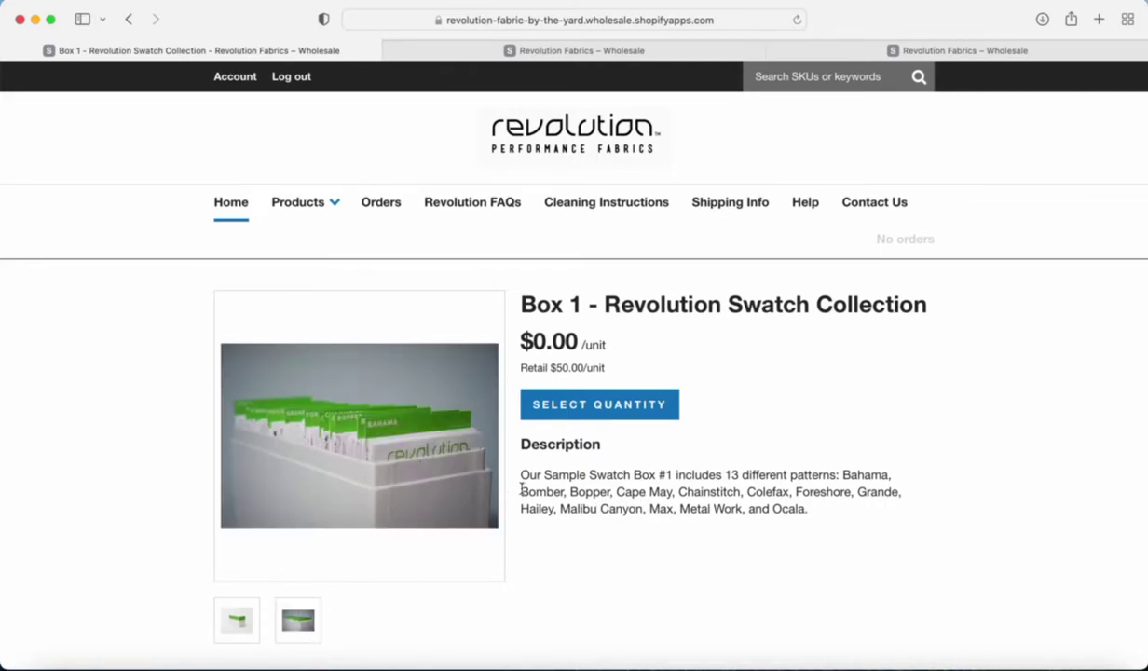
pyautogui.scroll(-5, 669, 565)
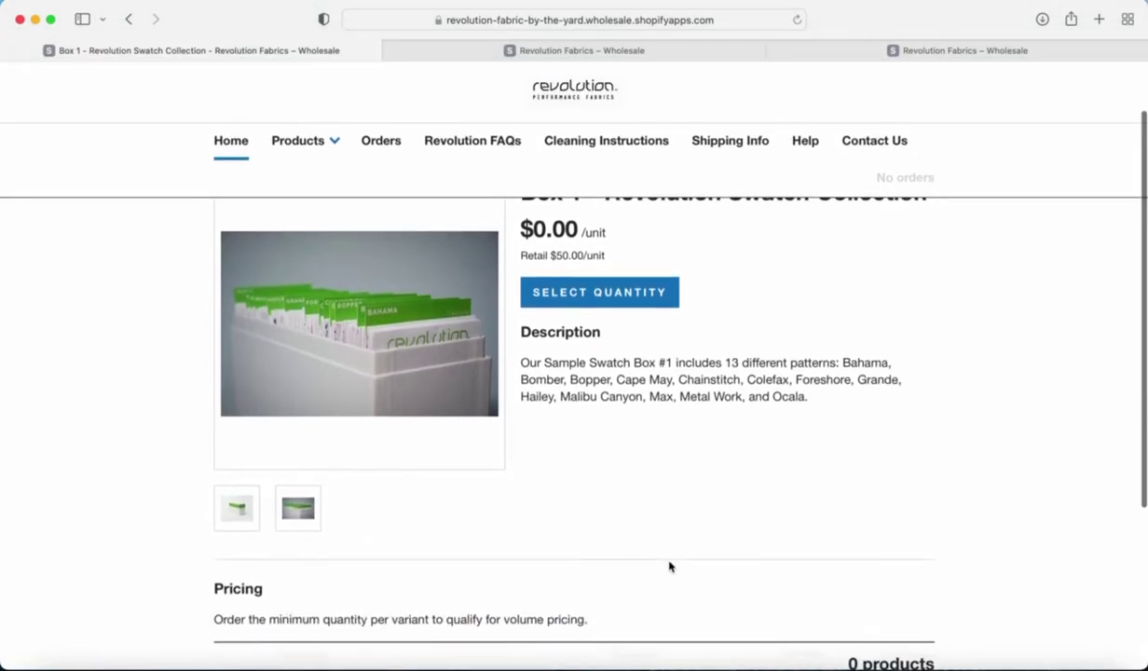
pyautogui.scroll(-2, 669, 563)
pyautogui.scroll(4, 667, 565)
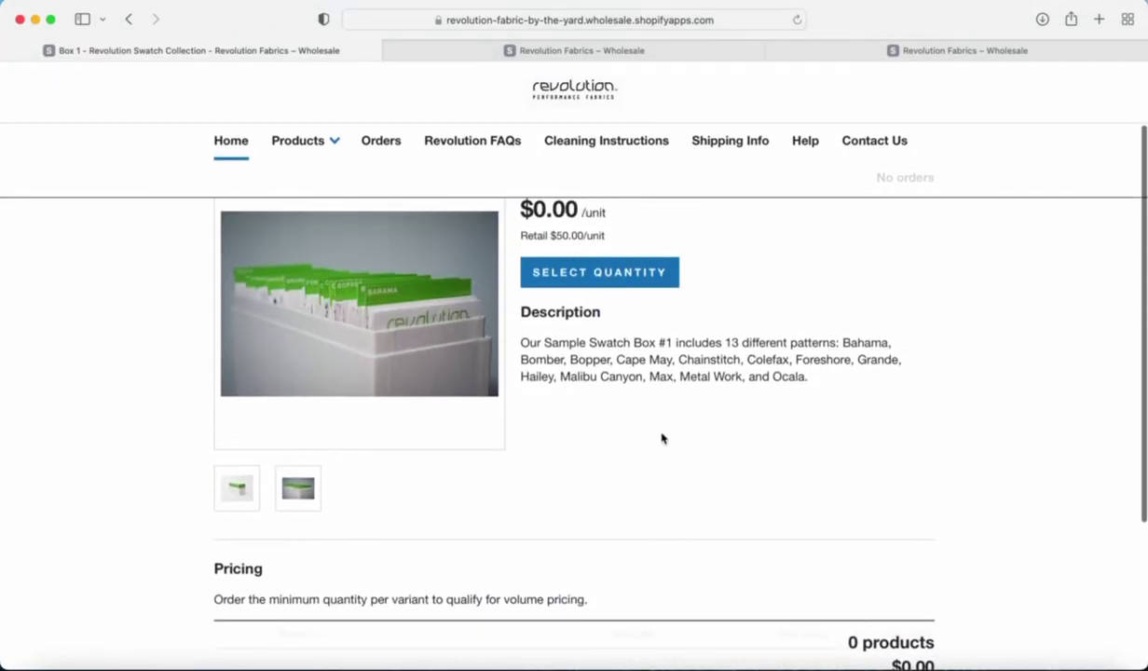
# - Set the Box 1 quantity to 1 and add it to the order at $0.00
pyautogui.click(627, 285)
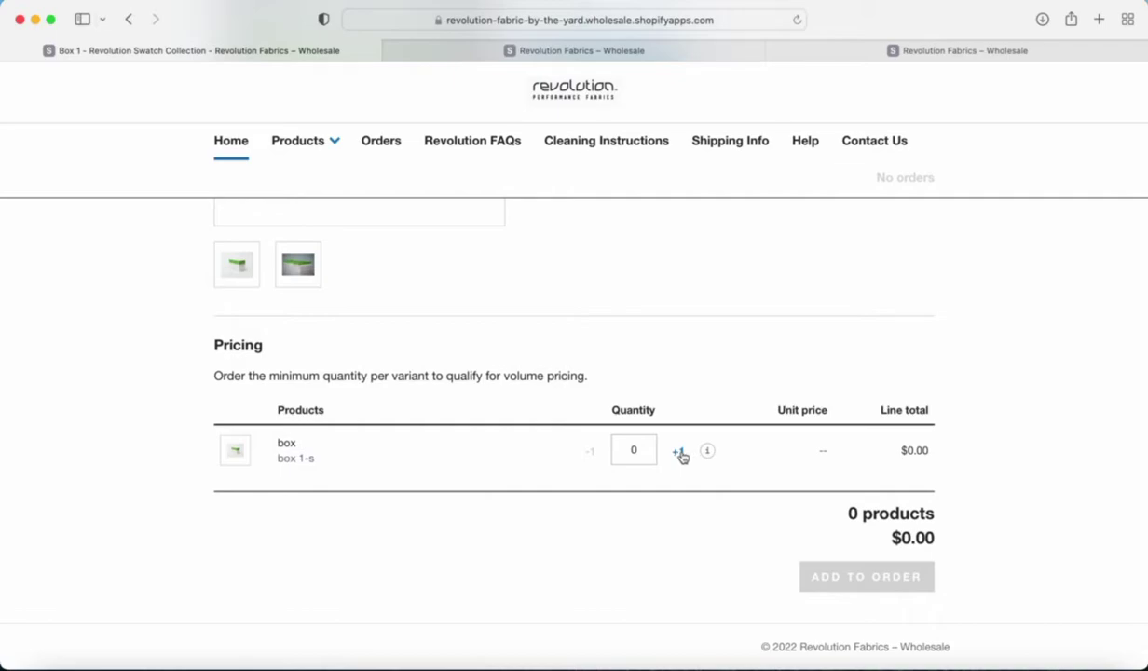
pyautogui.click(679, 451)
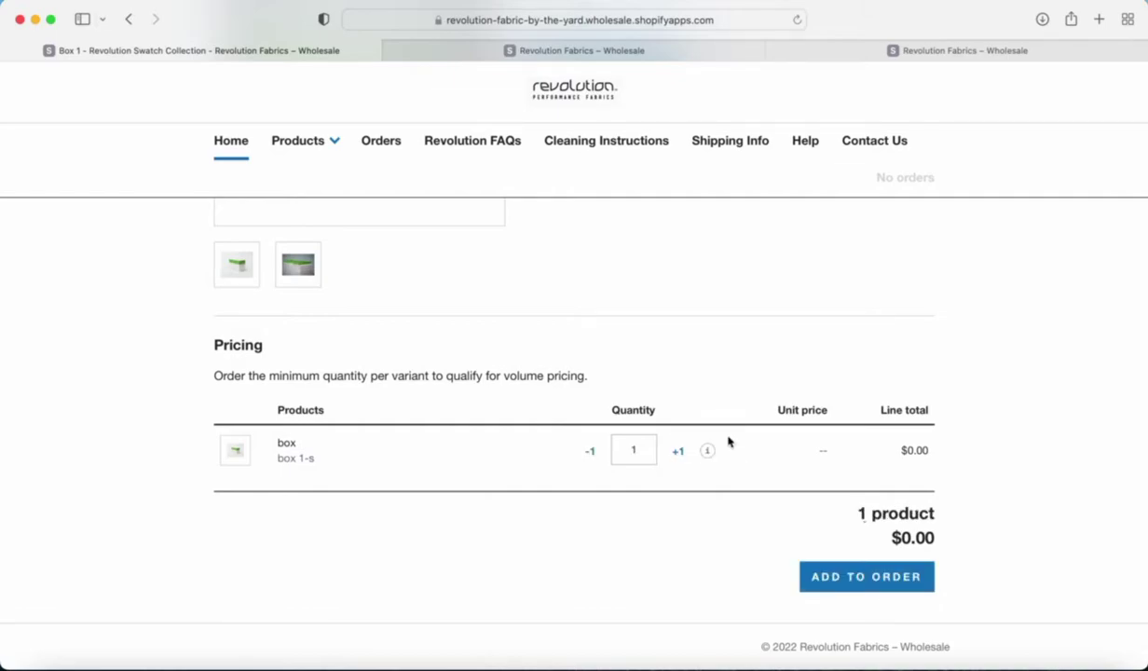
pyautogui.click(839, 577)
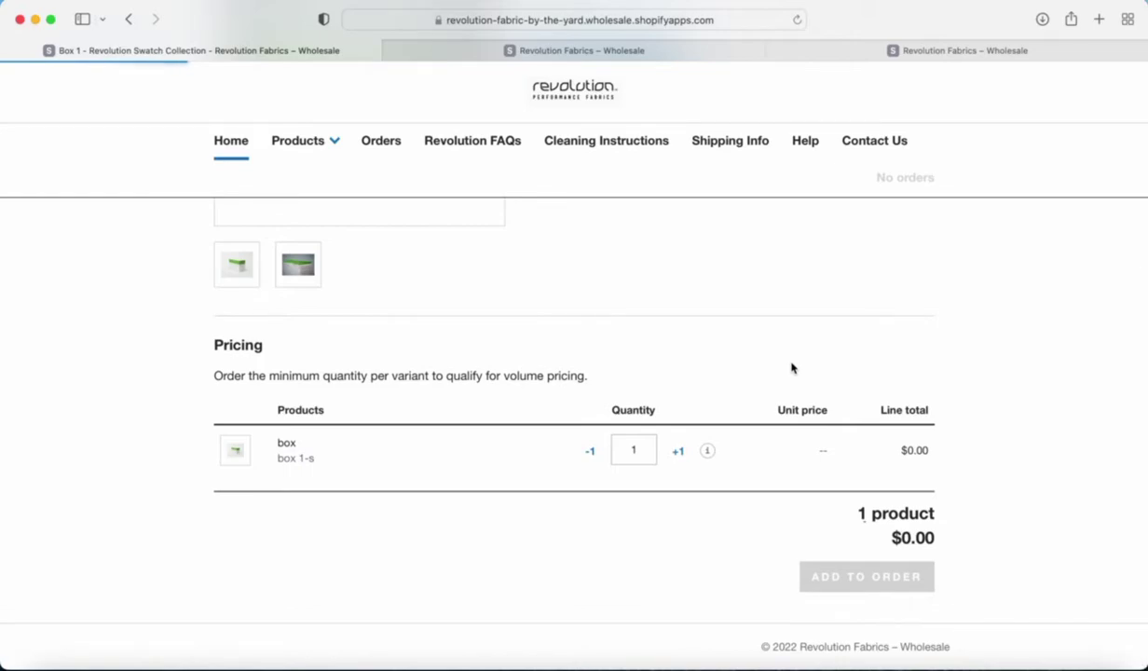
pyautogui.scroll(5, 791, 367)
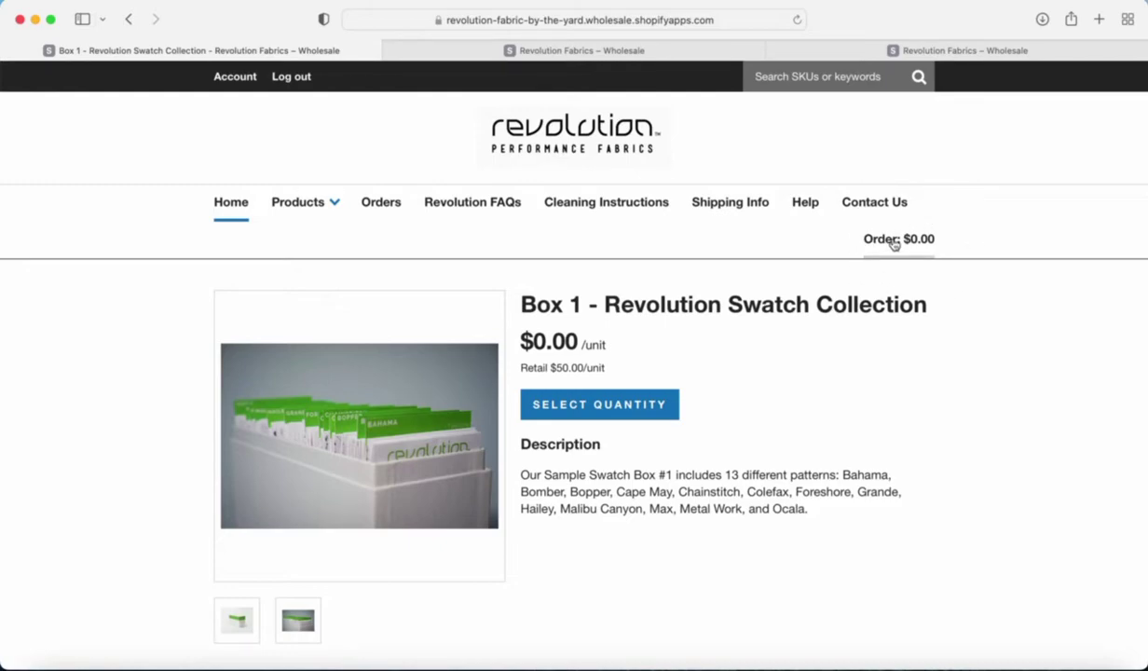
# - View the current order with Box 1 at $0.00, then go back to the wholesale home page
pyautogui.click(892, 243)
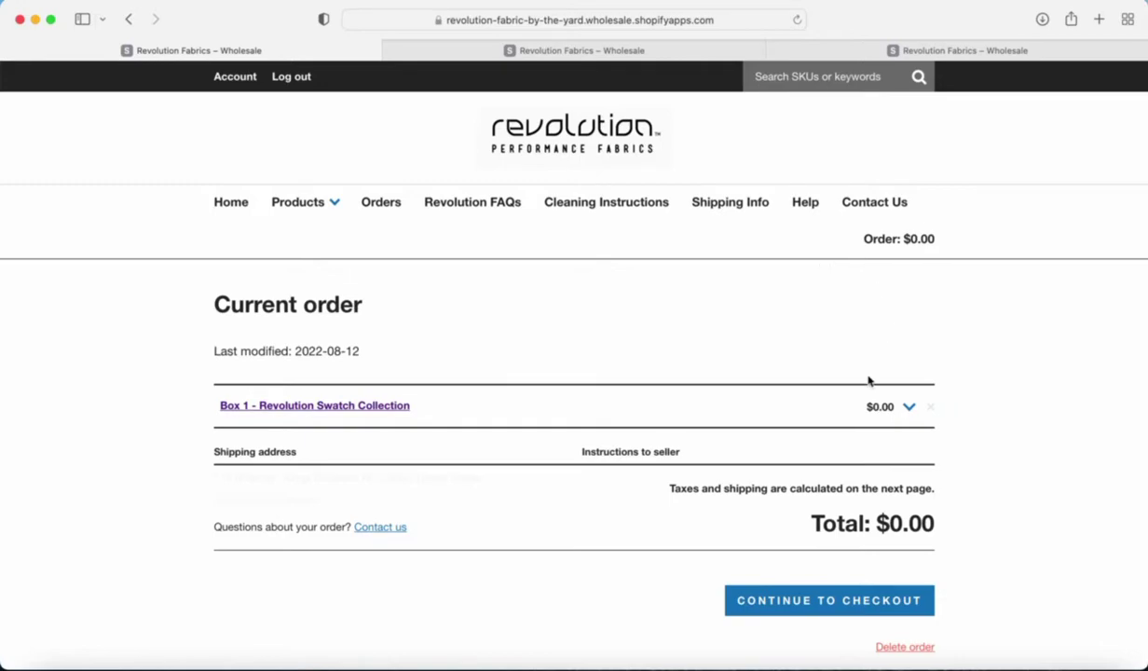
pyautogui.click(231, 215)
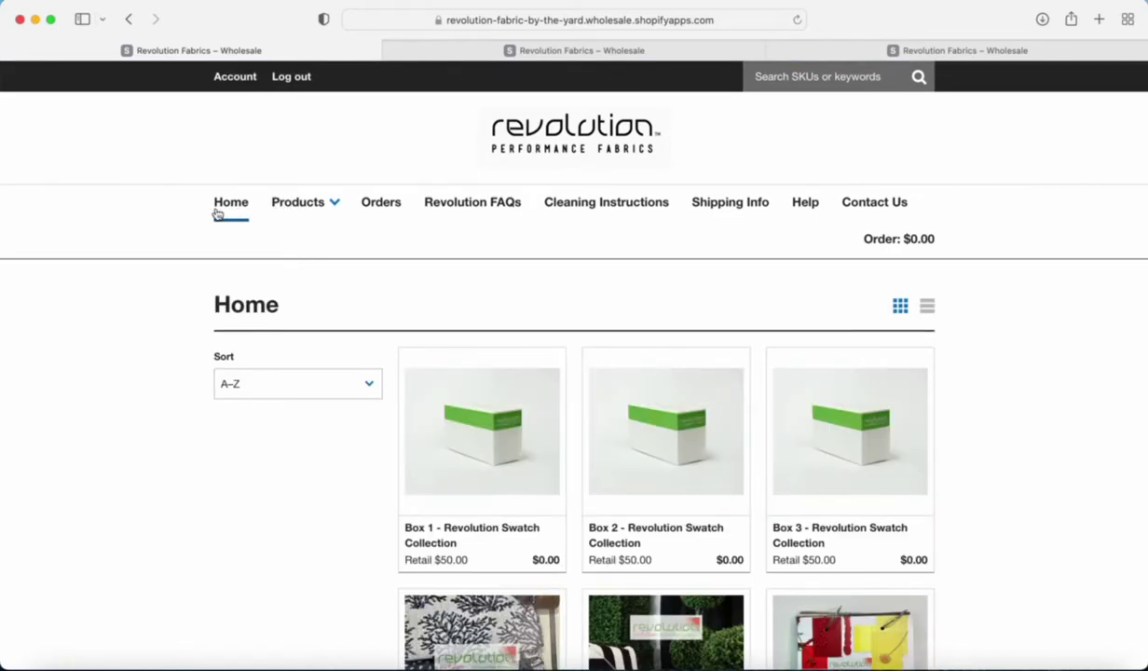
# - Show the Orders page with three completed, paid $0.00 orders dated 2022-08-12
pyautogui.click(315, 205)
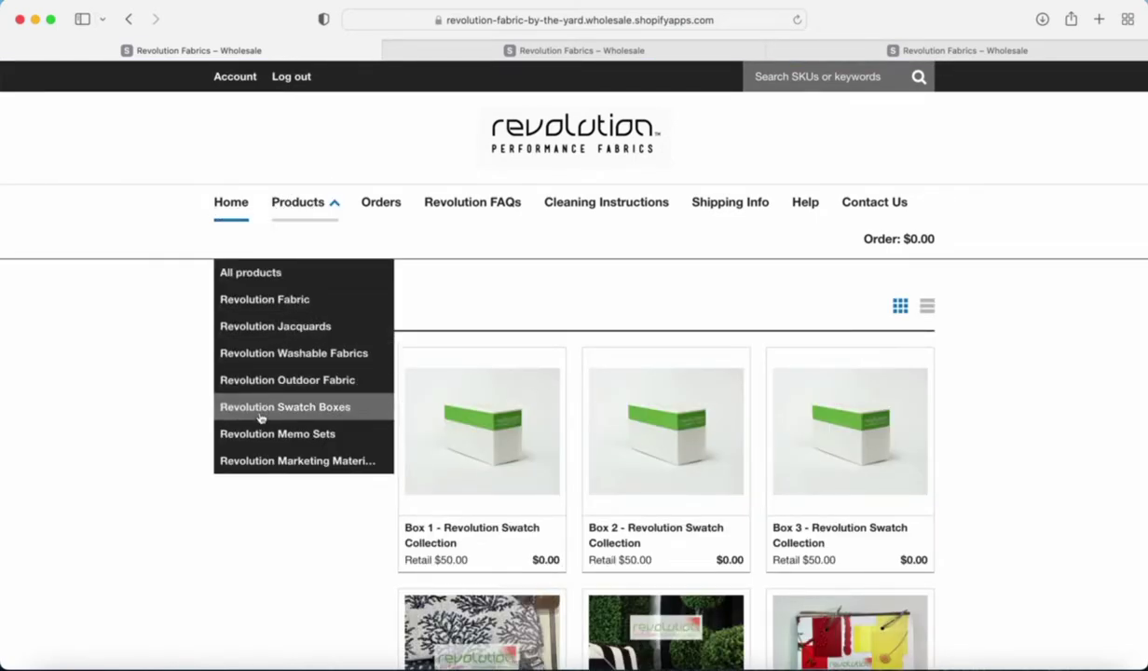
pyautogui.click(369, 204)
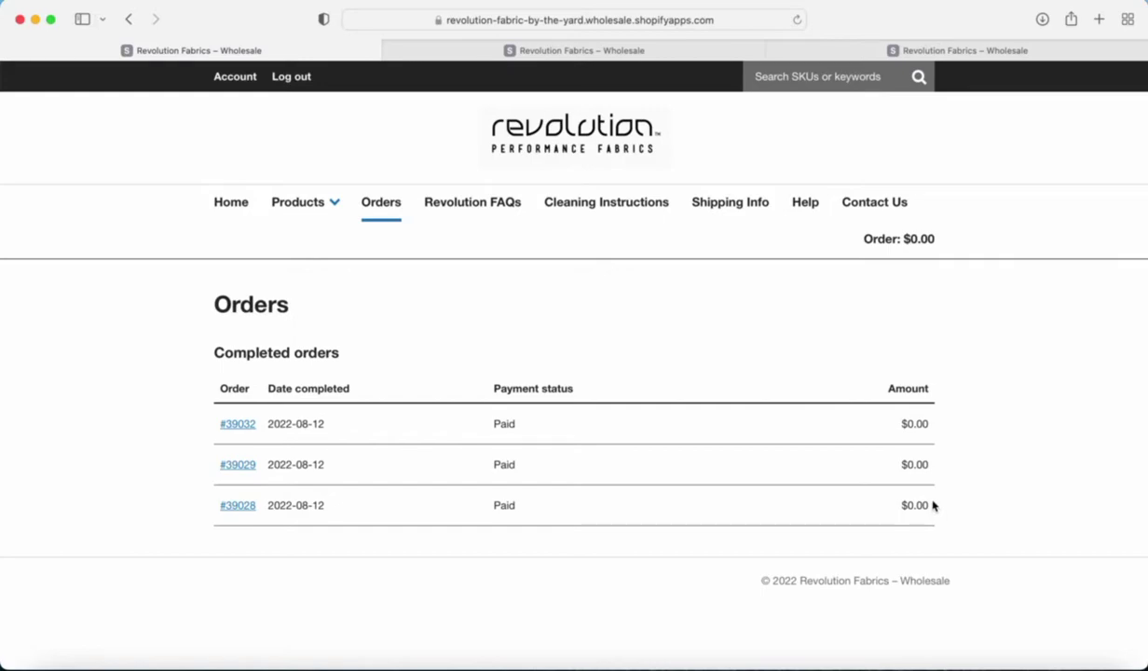
# - Read the Revolution FAQs and Cleaning Instructions pages, finishing on the Shipping Info page
pyautogui.click(507, 203)
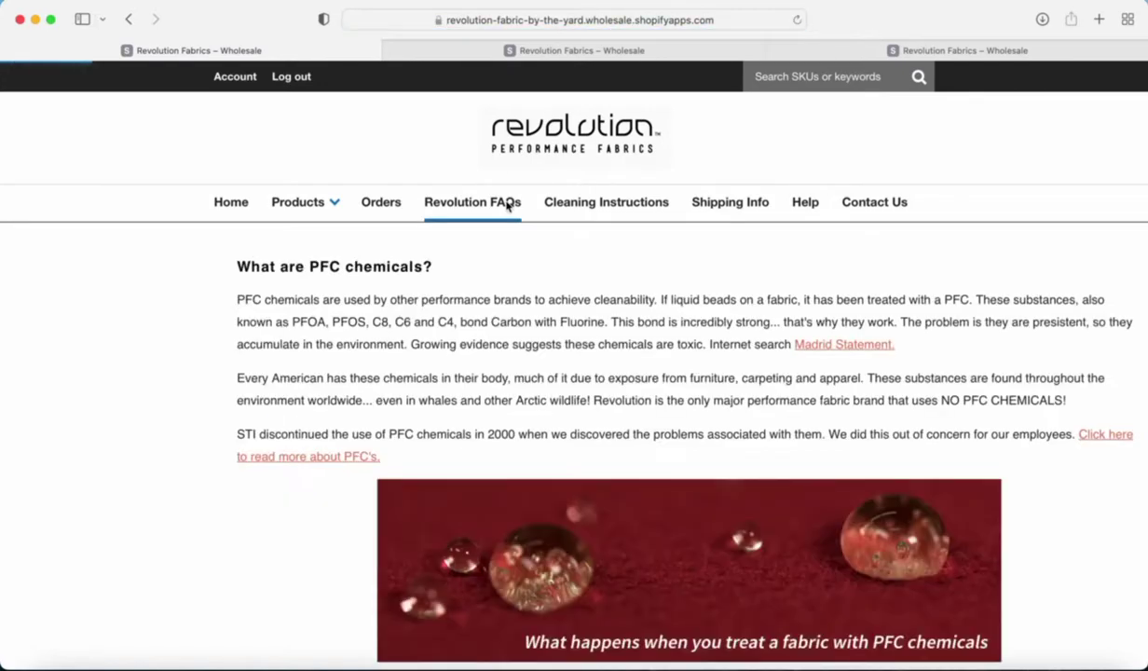
pyautogui.scroll(-5, 559, 363)
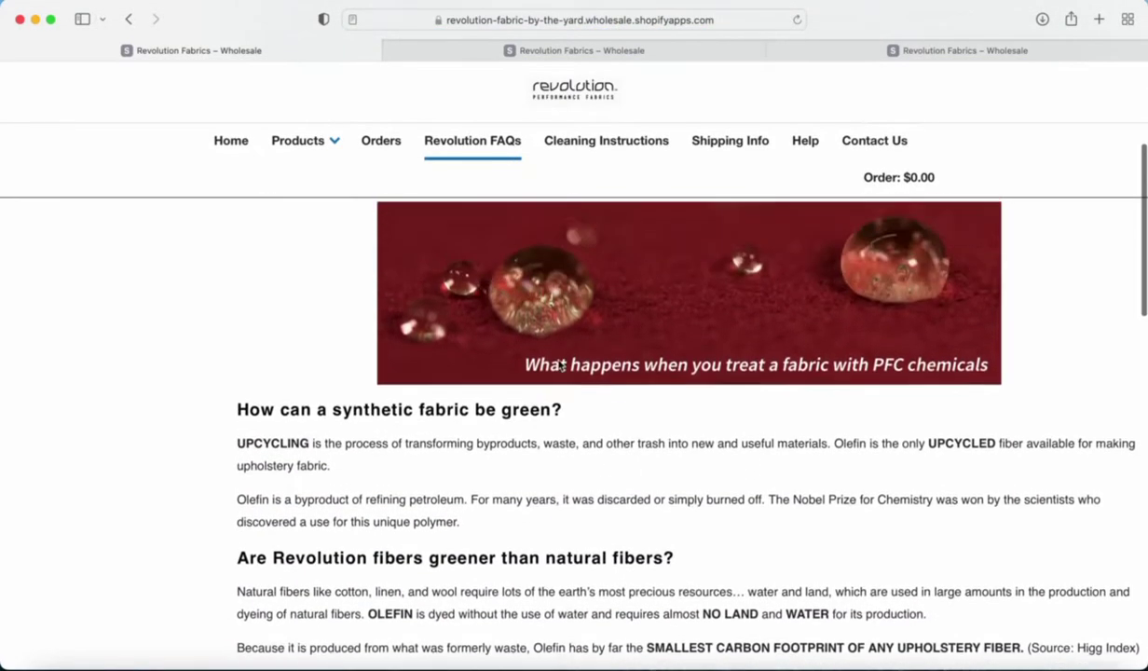
pyautogui.scroll(5, 561, 366)
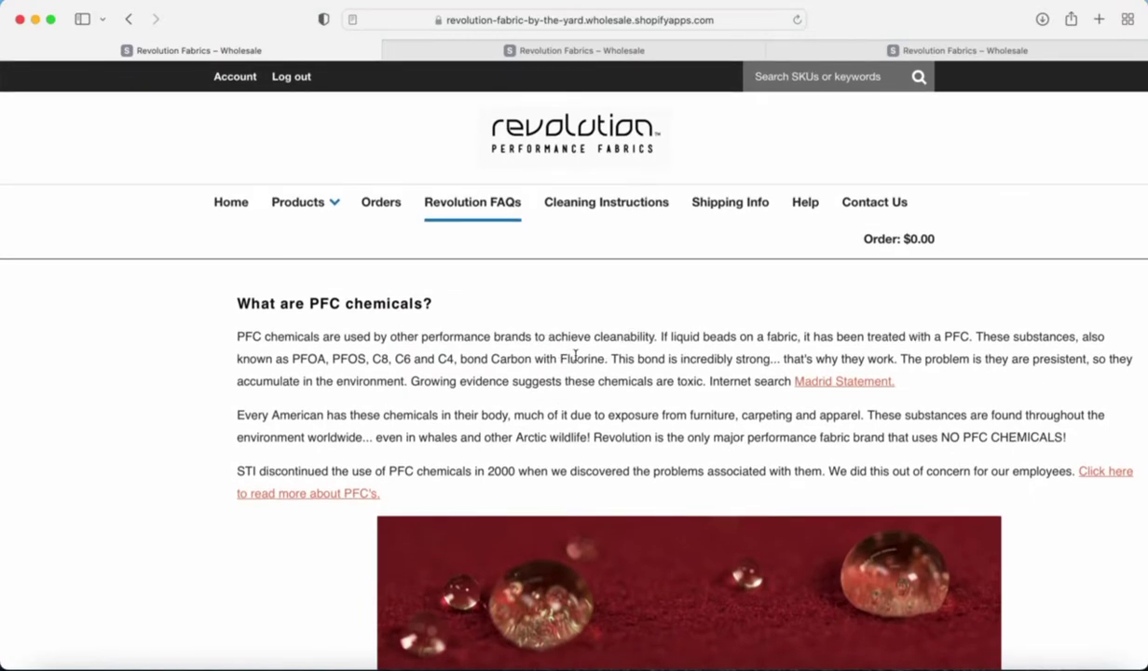
pyautogui.click(620, 197)
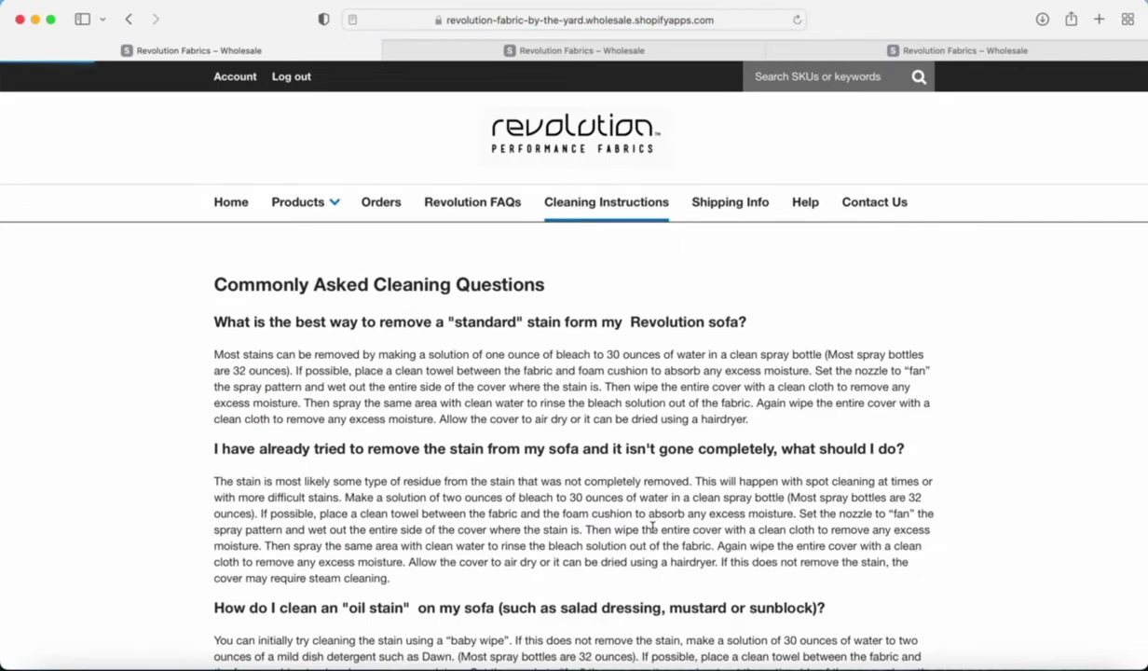
pyautogui.scroll(-6, 652, 528)
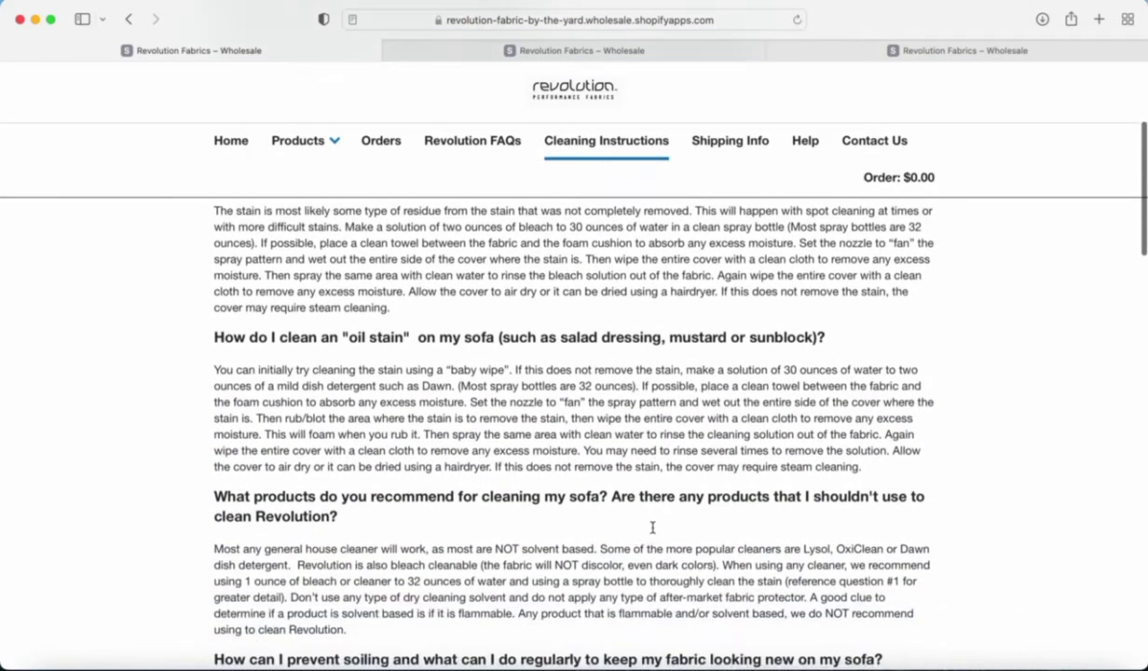
pyautogui.scroll(-5, 652, 528)
pyautogui.scroll(10, 652, 528)
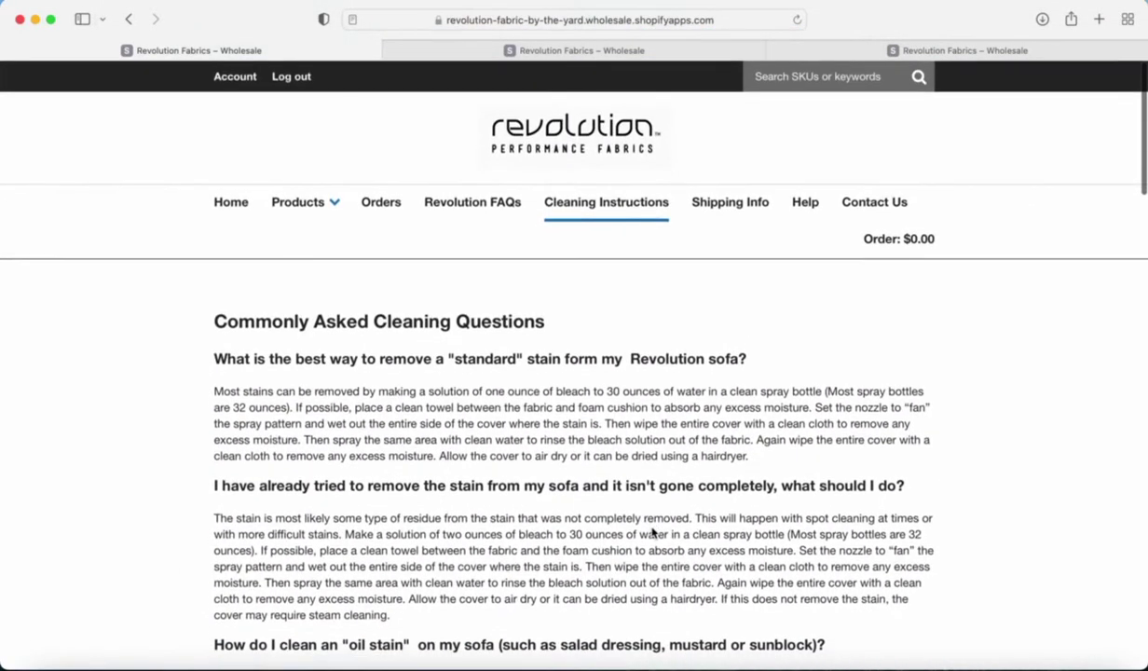
pyautogui.click(724, 209)
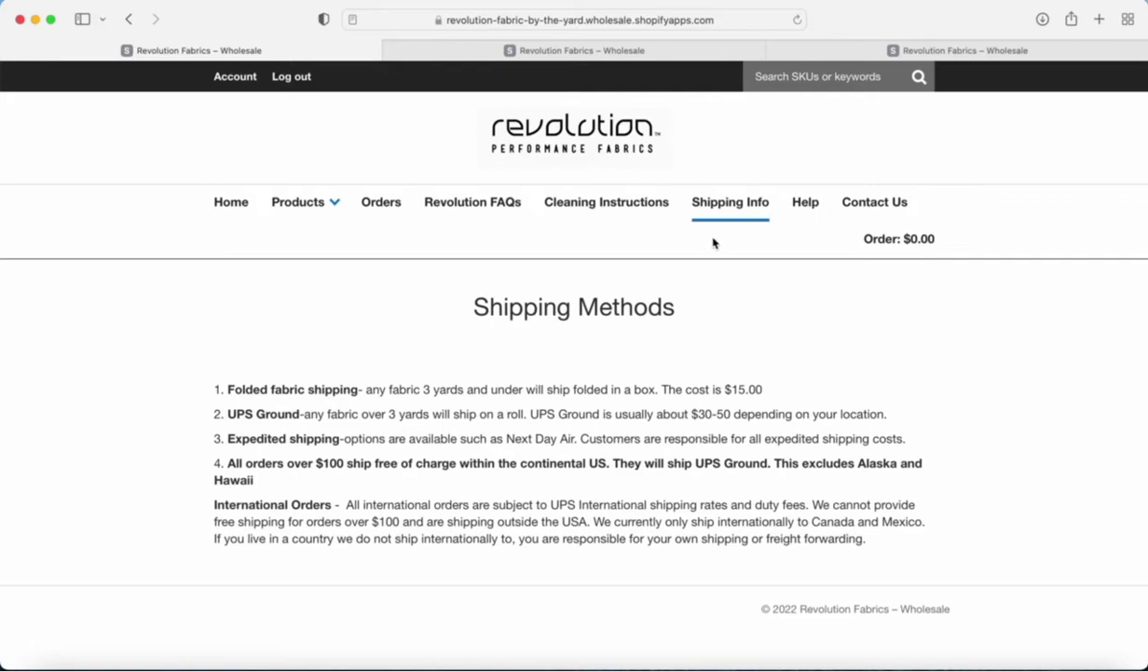
# - Read the Help answers, then look through the Contact Us page's opening hours and message form
pyautogui.click(807, 206)
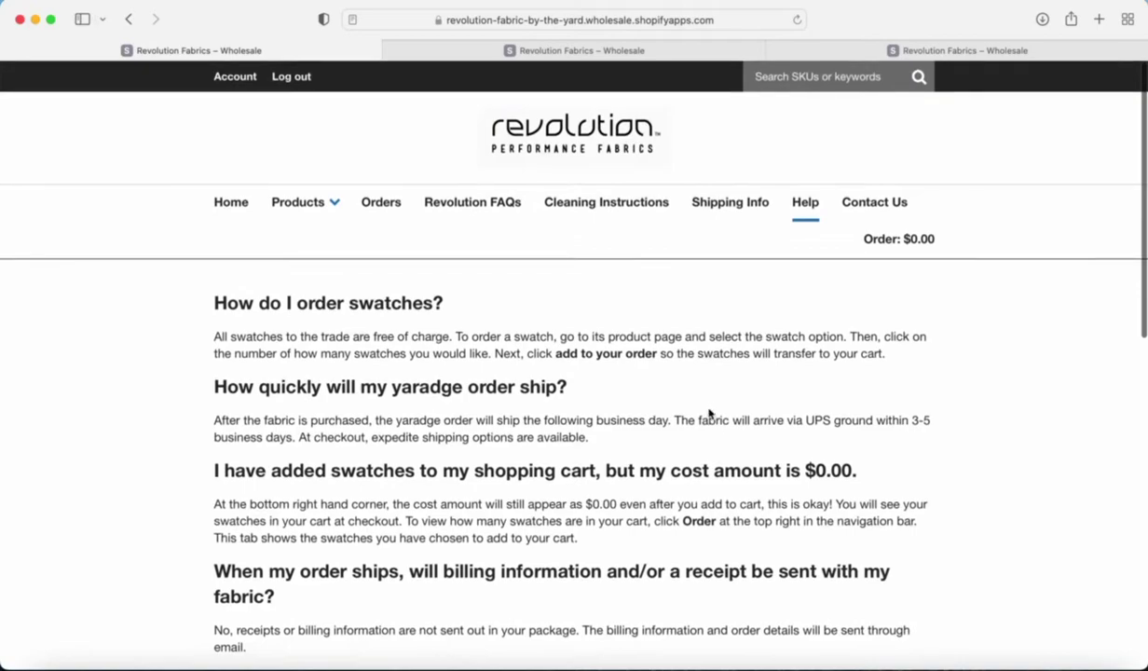
pyautogui.scroll(-5, 690, 438)
pyautogui.scroll(5, 689, 438)
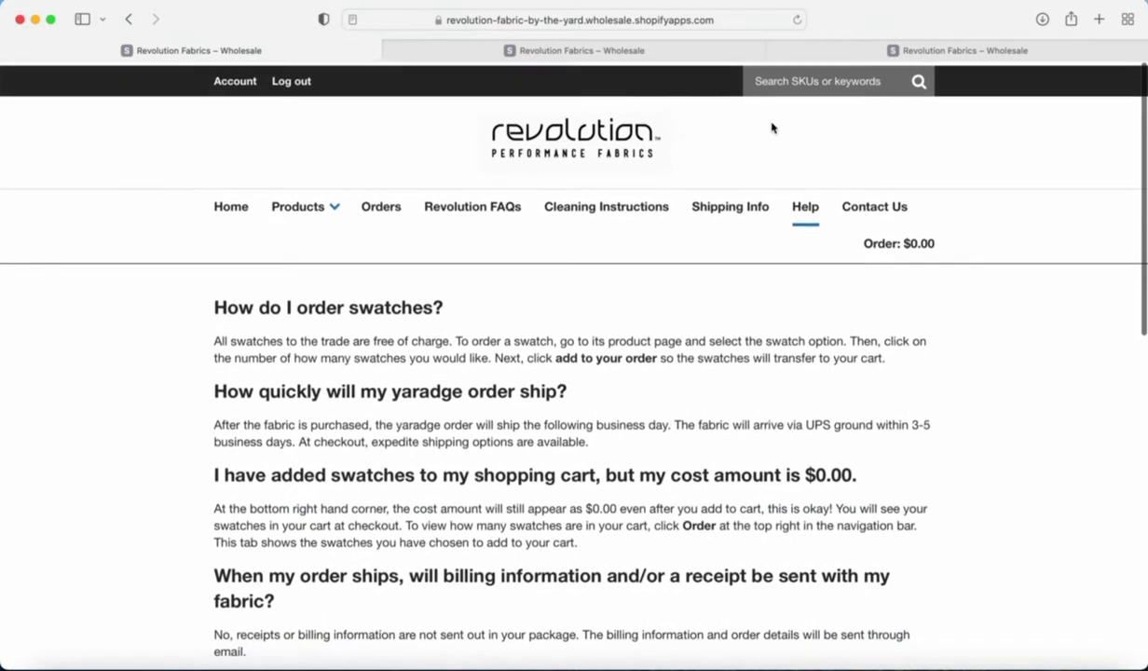
pyautogui.click(889, 206)
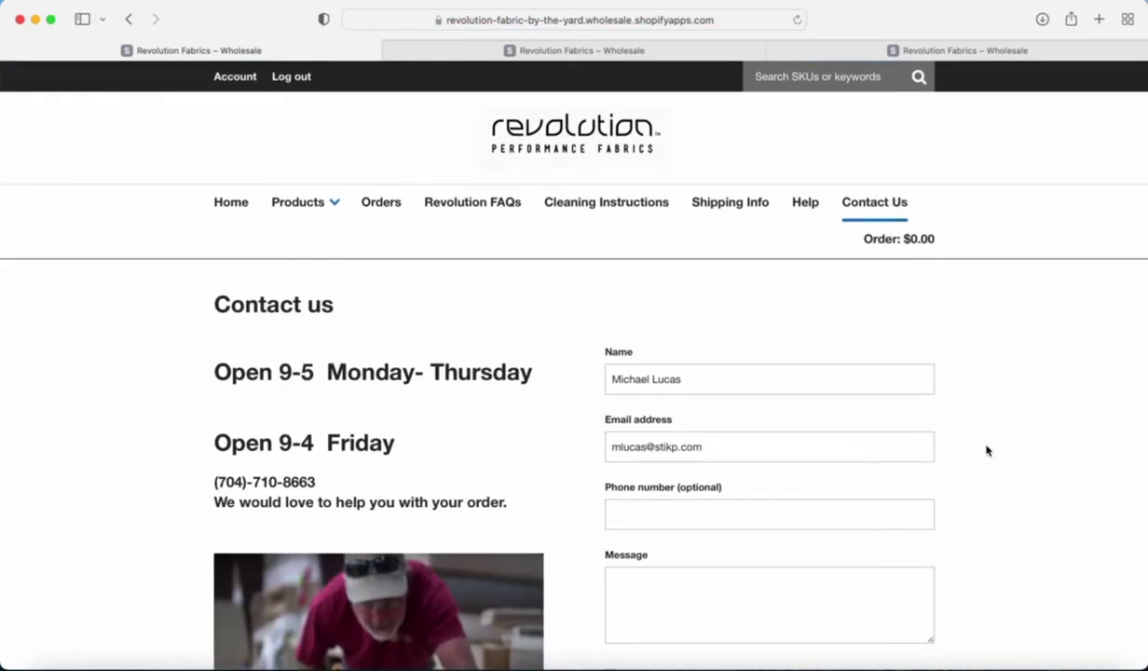
pyautogui.scroll(-3, 987, 448)
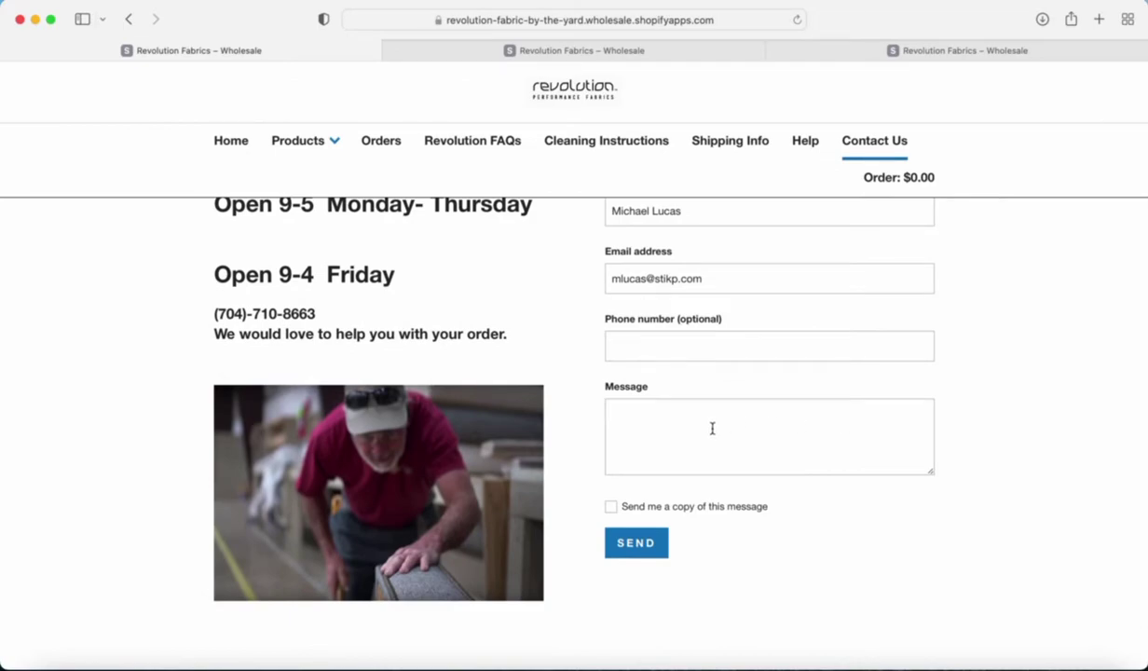
pyautogui.scroll(2, 940, 455)
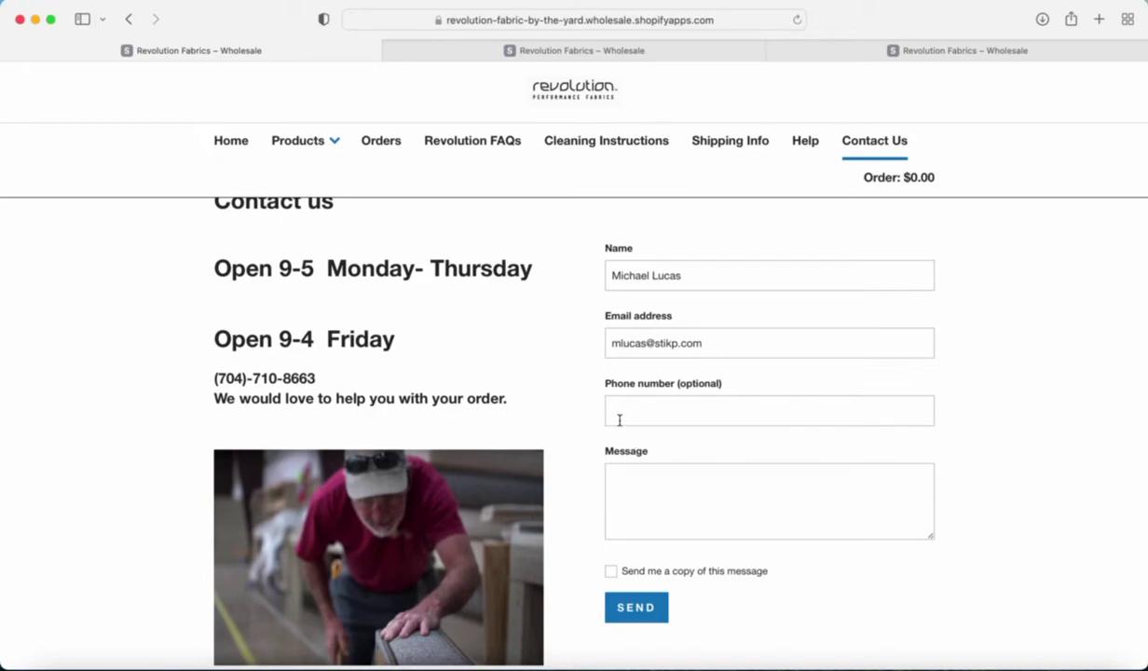
pyautogui.scroll(3, 586, 359)
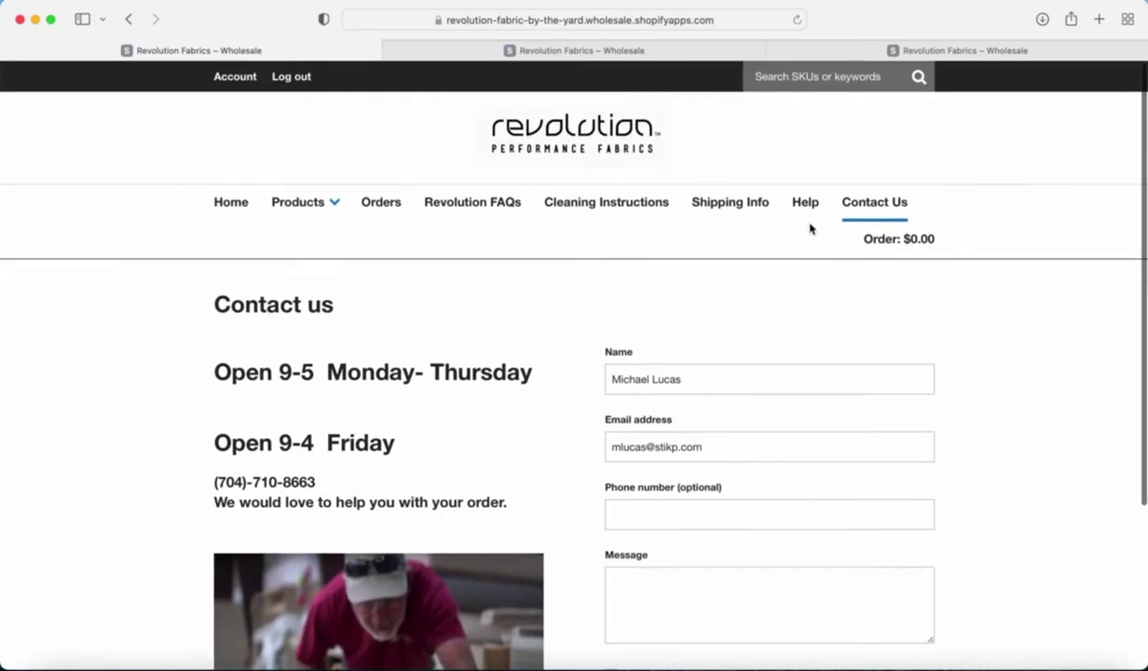
# - Review the $0.00 Box 1 order's shipping address and start a note in Instructions to seller
pyautogui.click(888, 239)
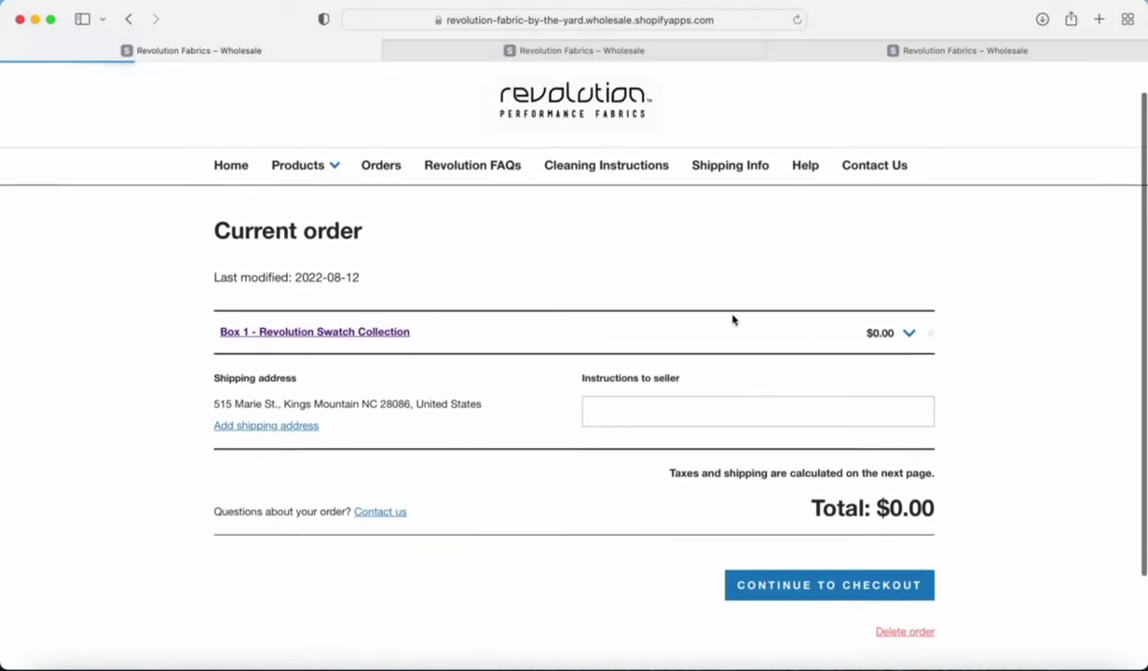
pyautogui.scroll(-1, 671, 322)
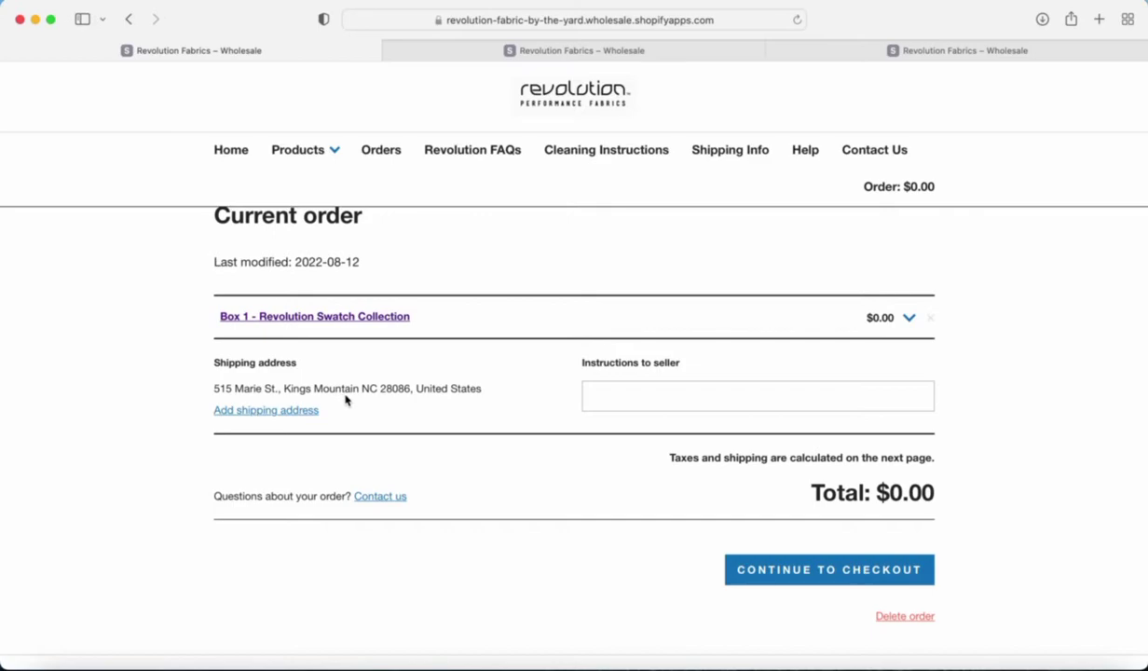
pyautogui.click(277, 418)
pyautogui.click(678, 407)
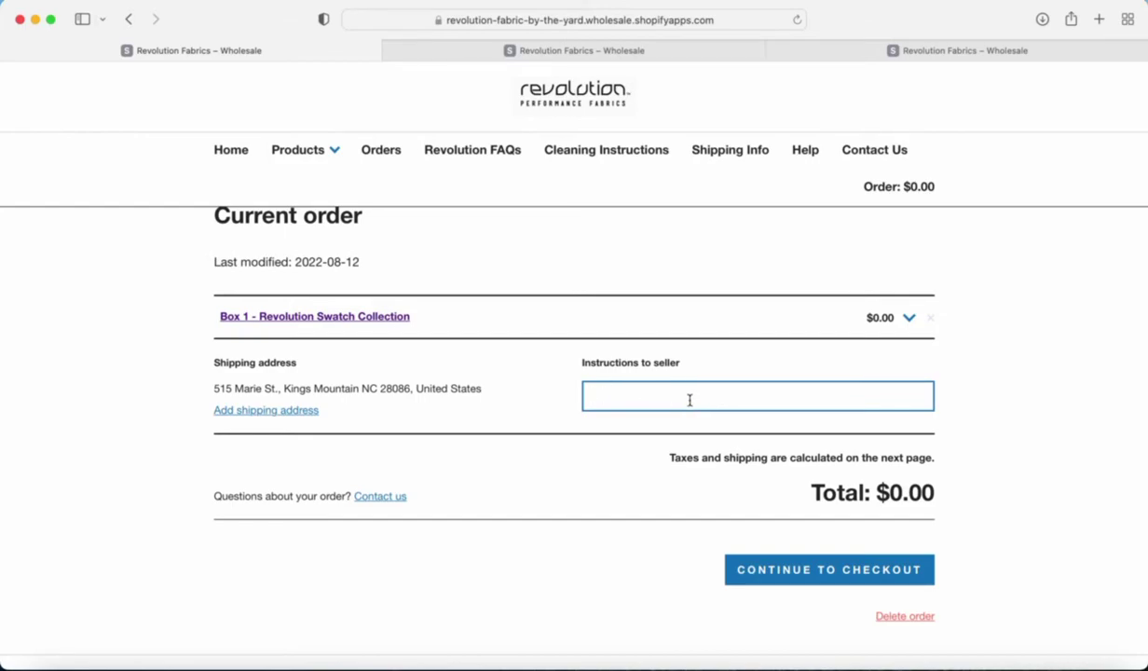
# - Proceed to checkout and review the Payment step, with billing matching the shipping address
pyautogui.click(787, 557)
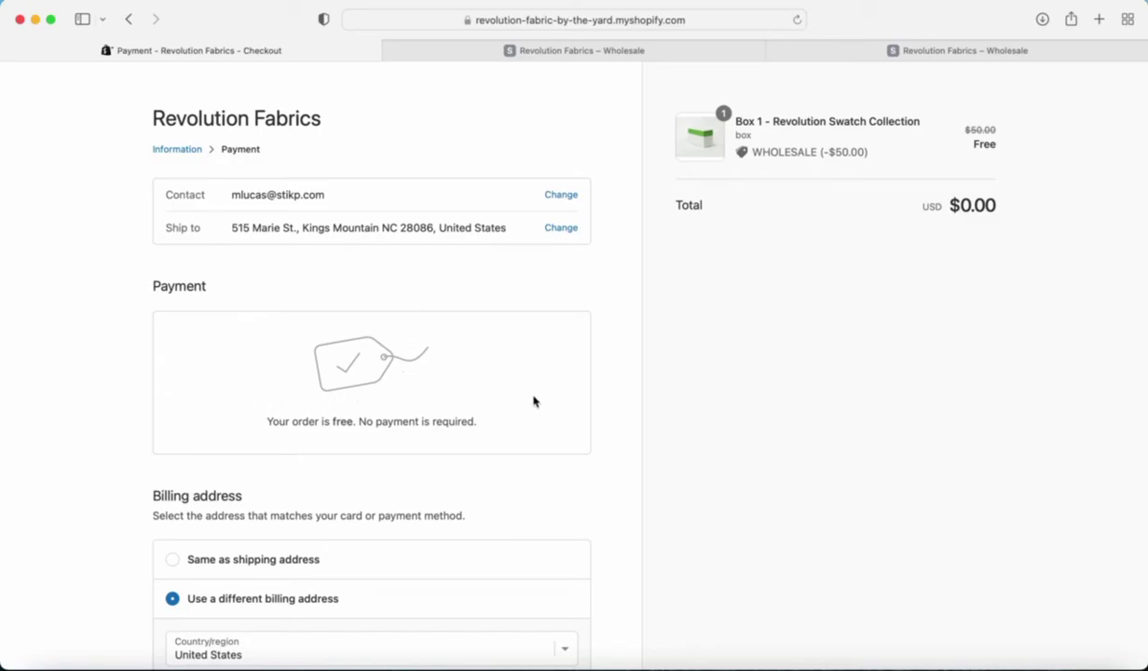
pyautogui.scroll(-1, 534, 402)
pyautogui.scroll(-3, 534, 402)
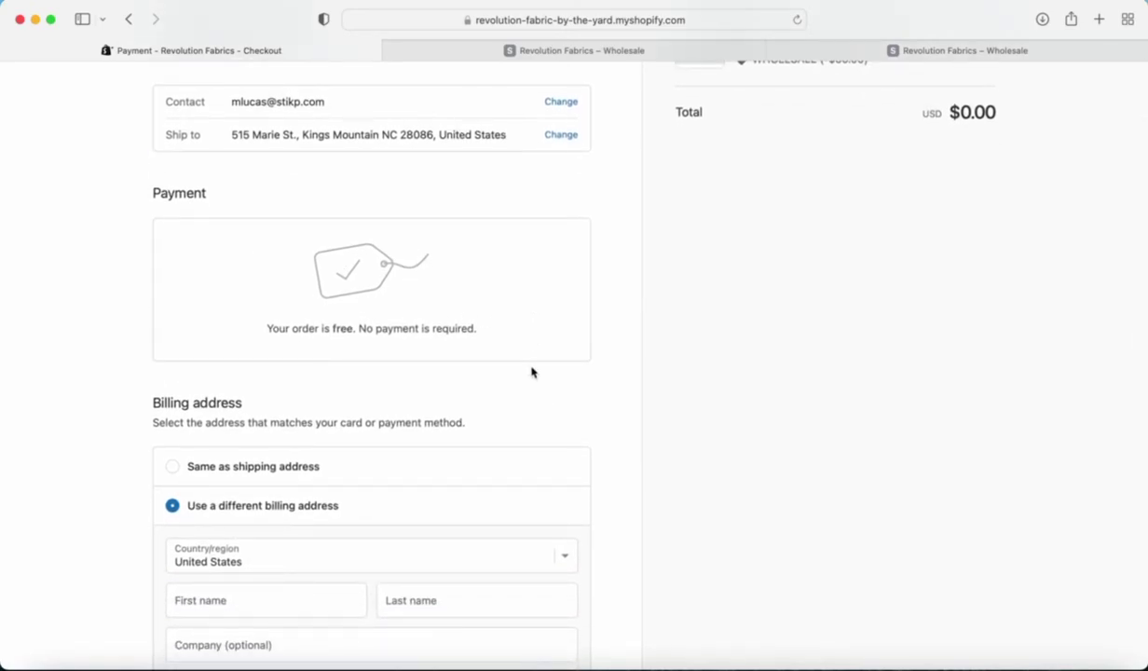
pyautogui.scroll(-1, 534, 370)
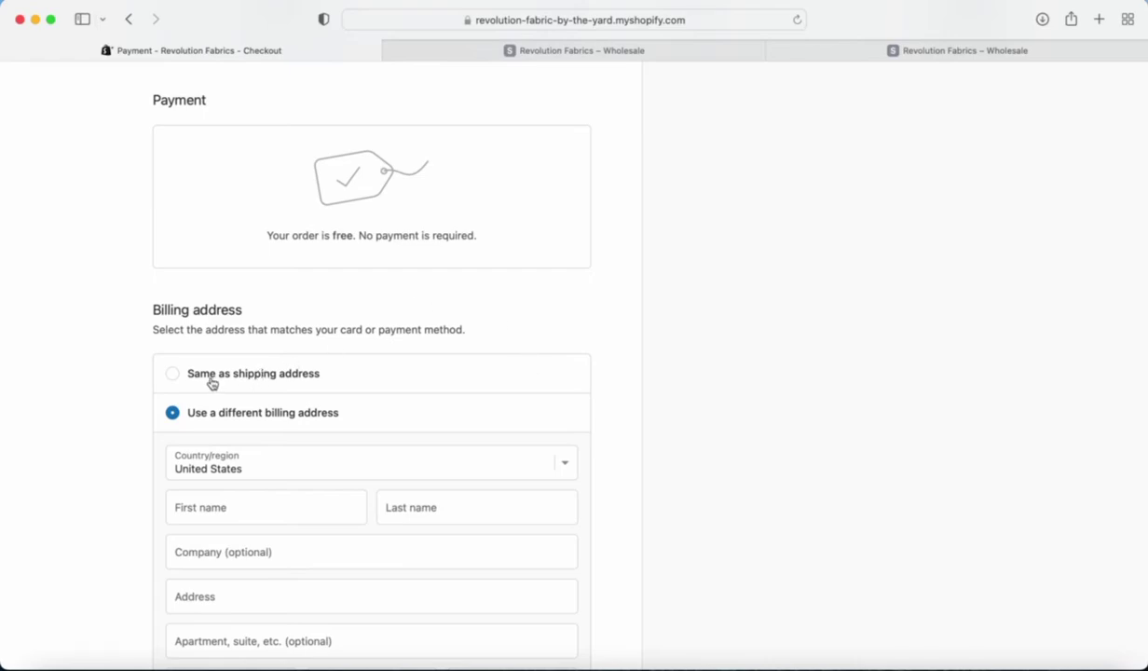
pyautogui.scroll(-2, 197, 377)
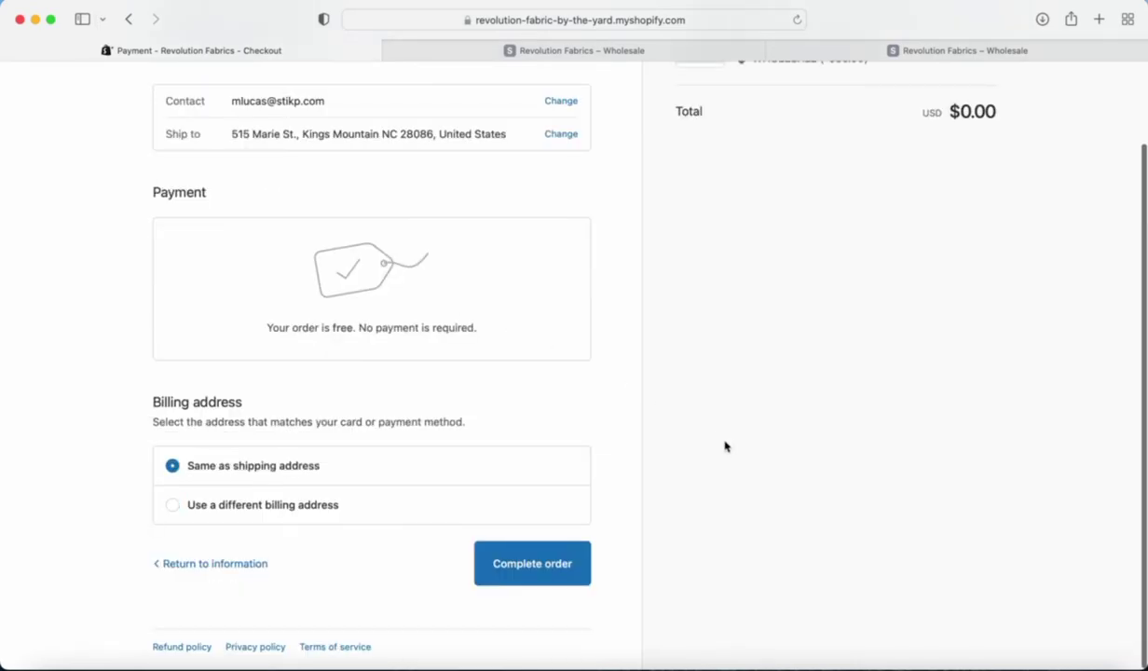
pyautogui.scroll(2, 725, 446)
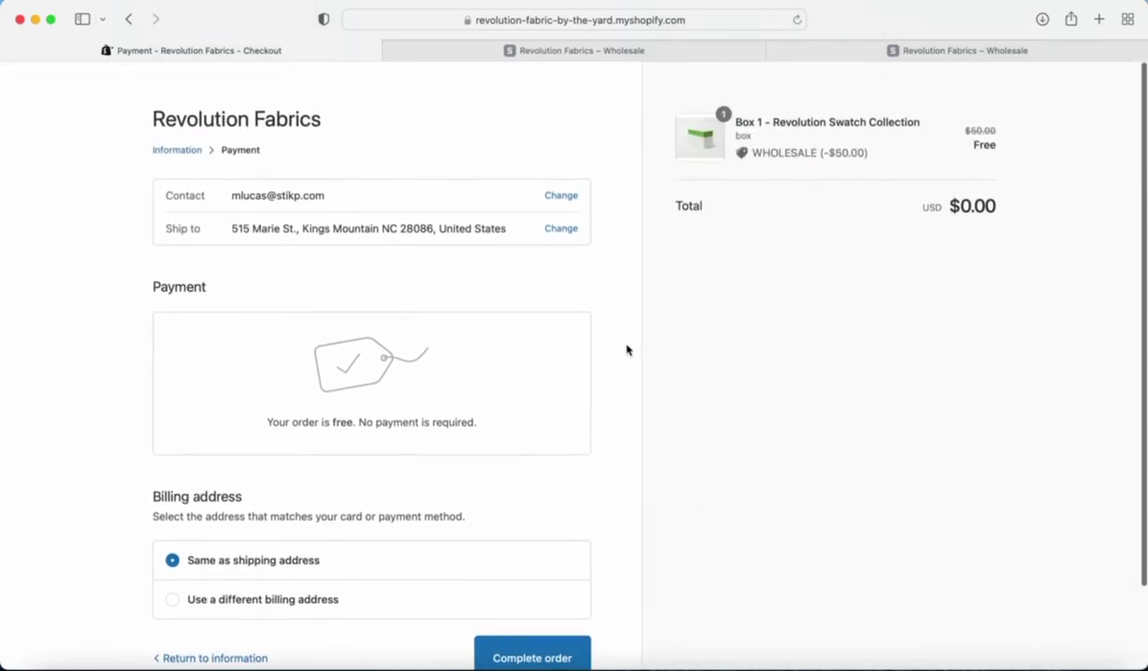
pyautogui.scroll(-2, 624, 352)
# - Complete the free $0.00 Box 1 order
pyautogui.click(527, 582)
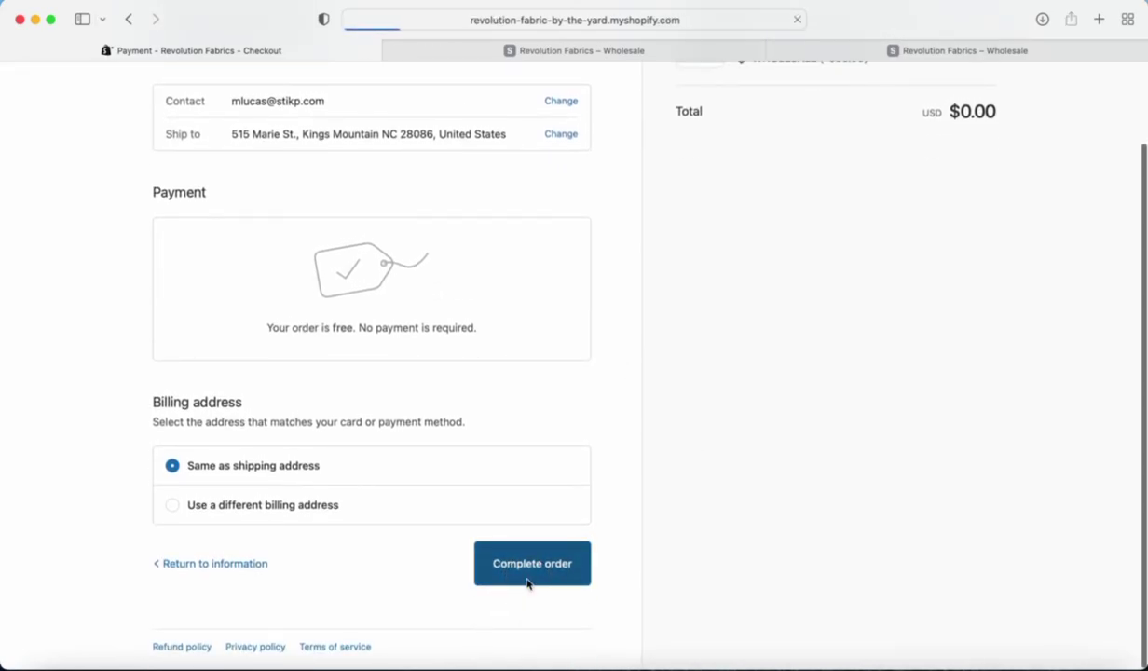